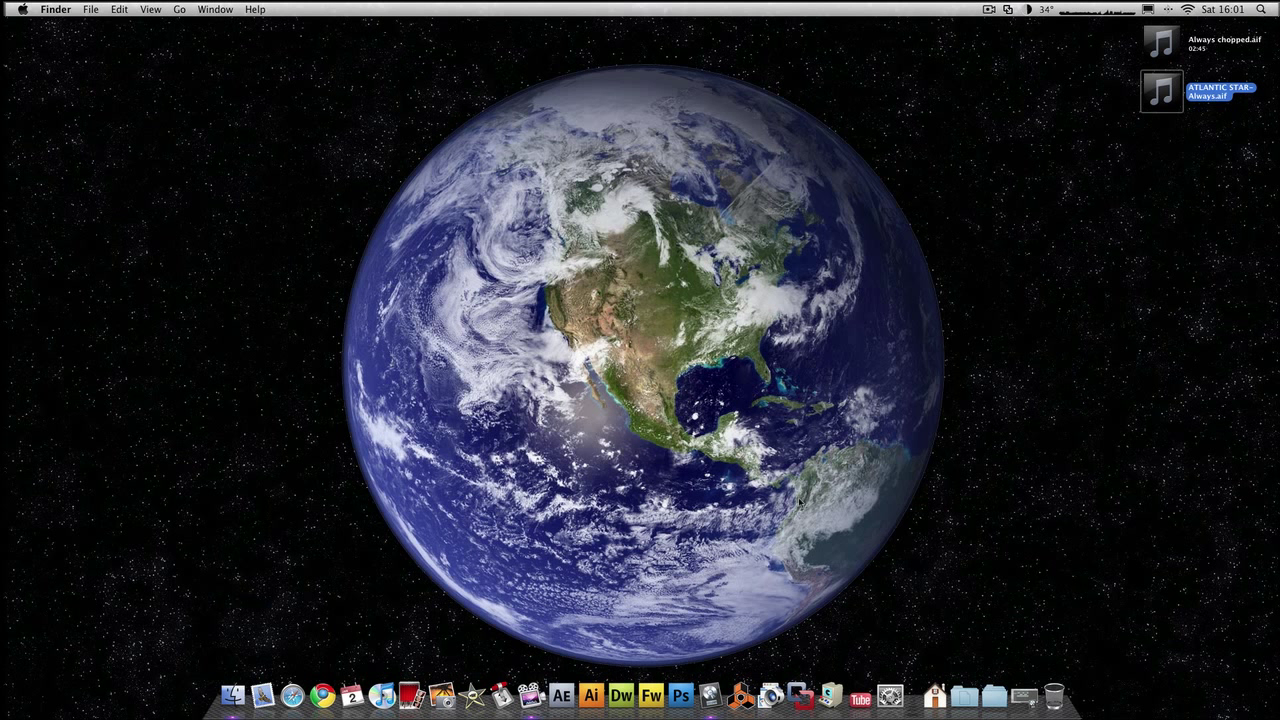
# Preview the ATLANTIC STAR- Always.aif song on the desktop, skipping ahead to about one minute
pyautogui.click(973, 283)
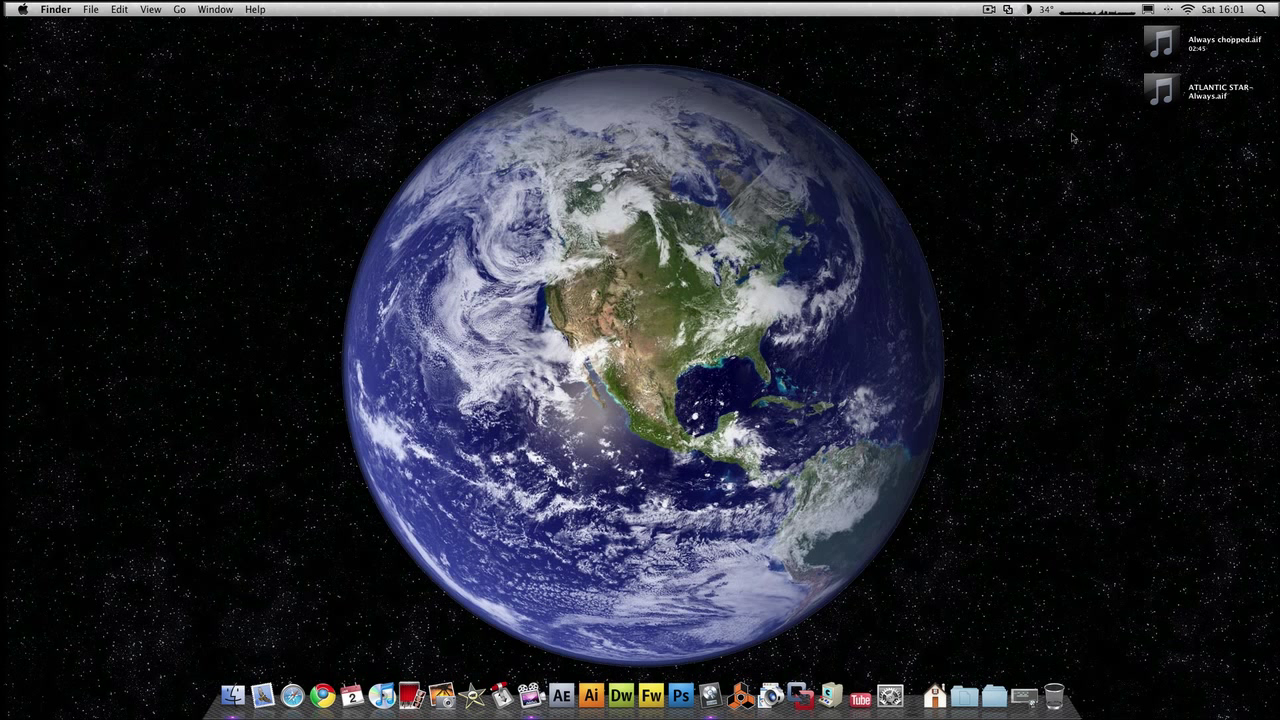
pyautogui.click(1161, 91)
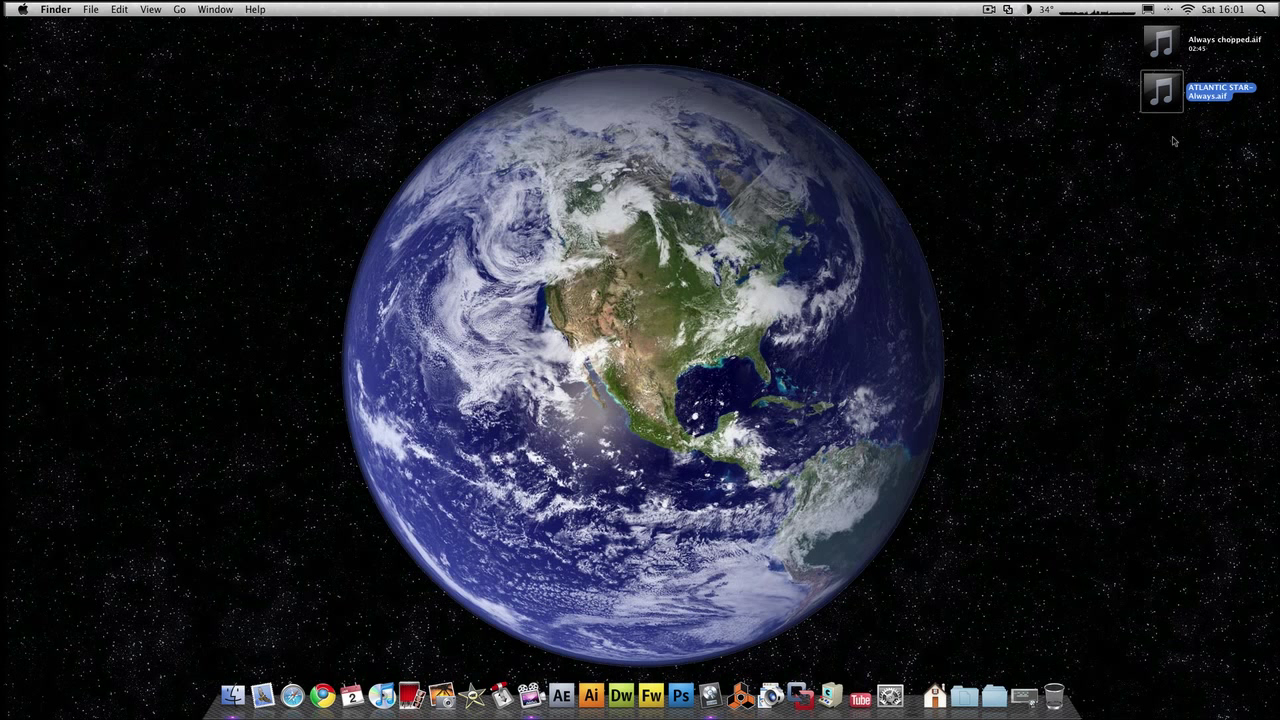
pyautogui.press('space')
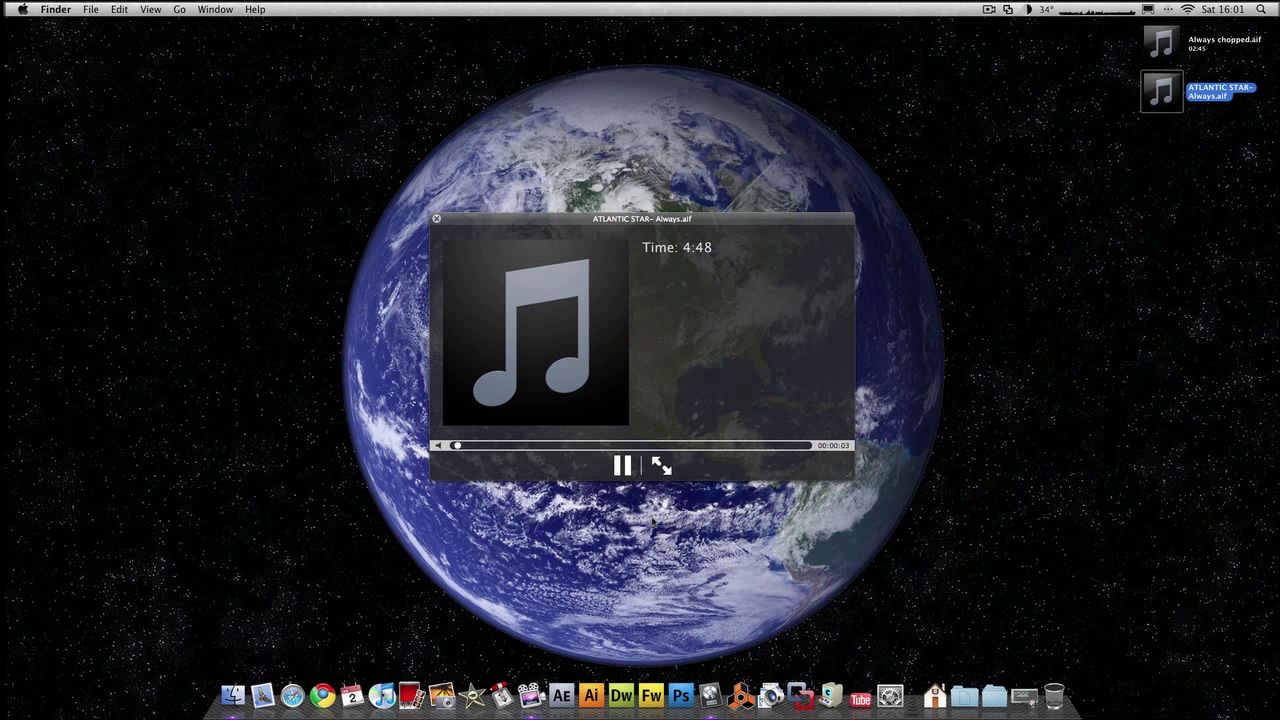
pyautogui.click(537, 446)
pyautogui.press('space')
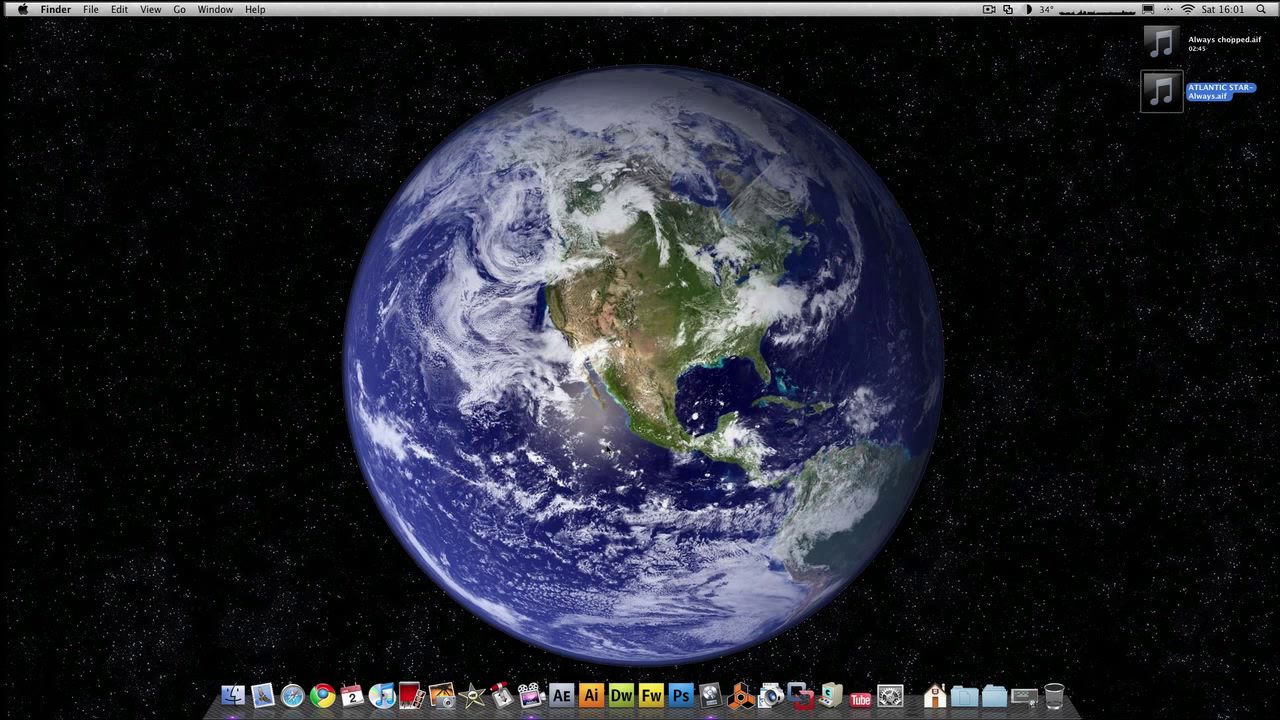
pyautogui.click(607, 450)
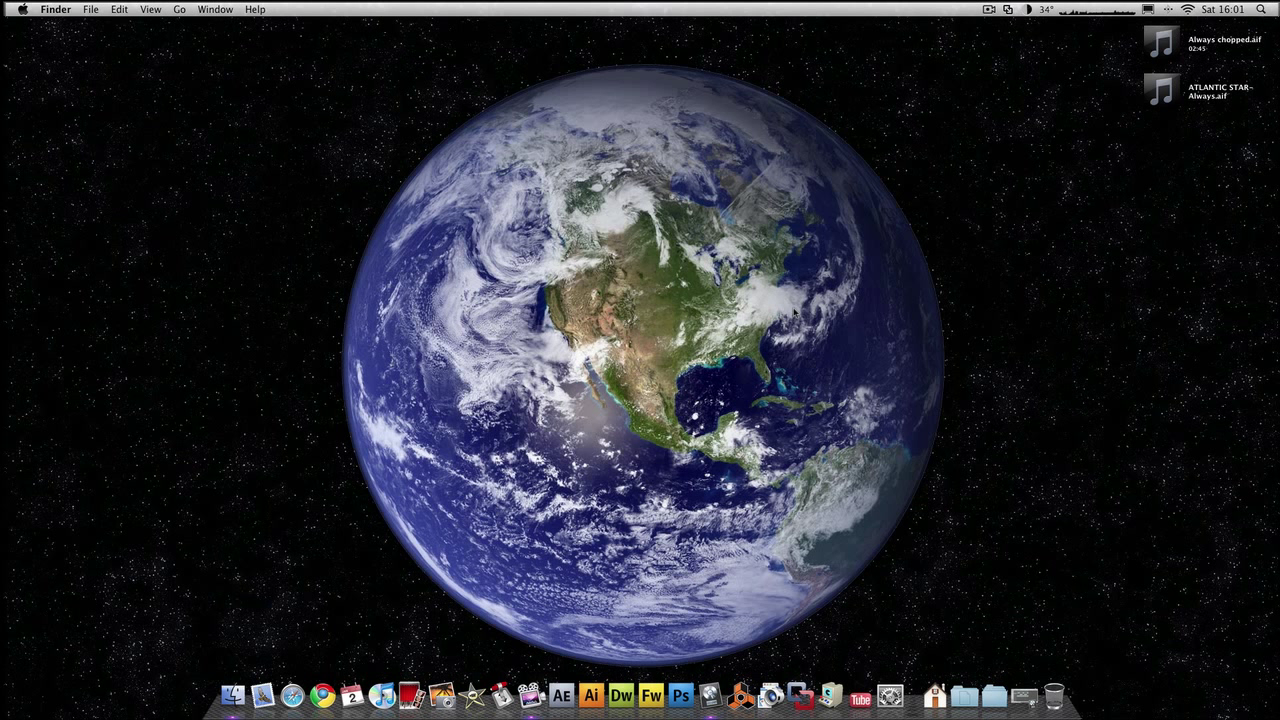
pyautogui.hotkey('ctrl', 'Down')
pyautogui.press('Escape')
# Restore the Always arrangement and place ATLANTIC STAR- Always.aif on track 1 at bar 1
pyautogui.click(1024, 695)
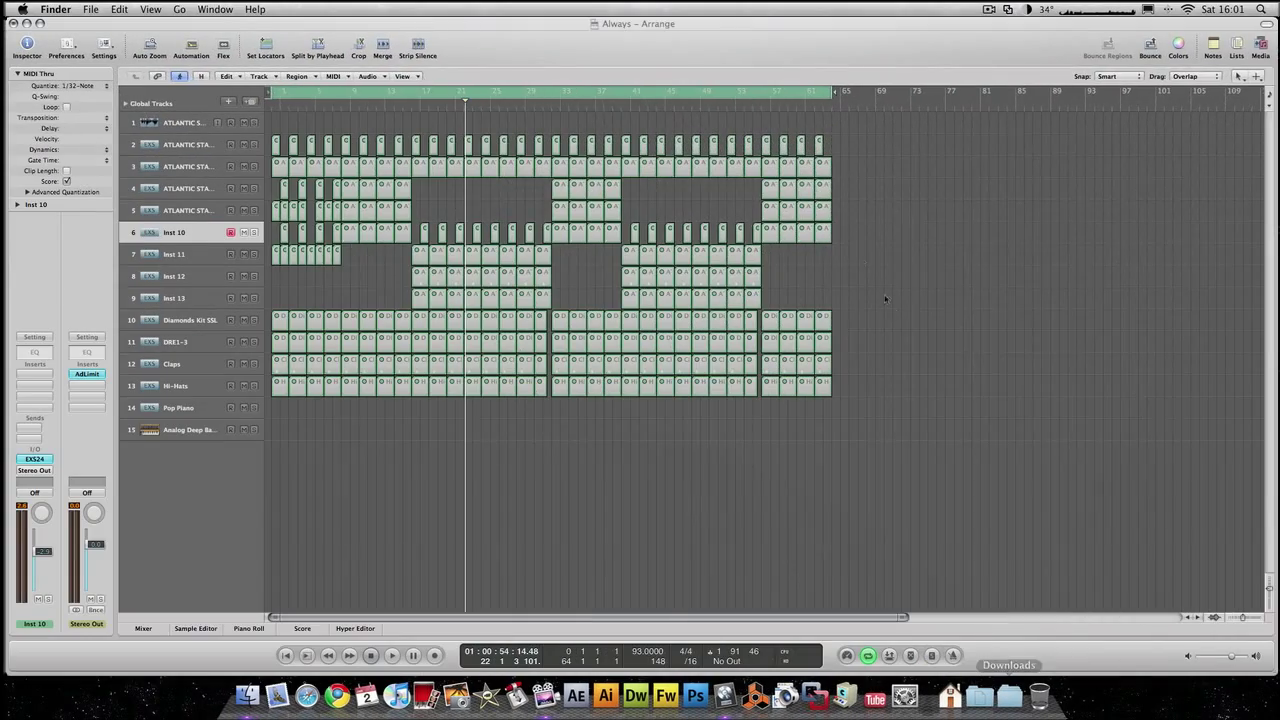
pyautogui.moveTo(880, 140); pyautogui.dragTo(940, 278)
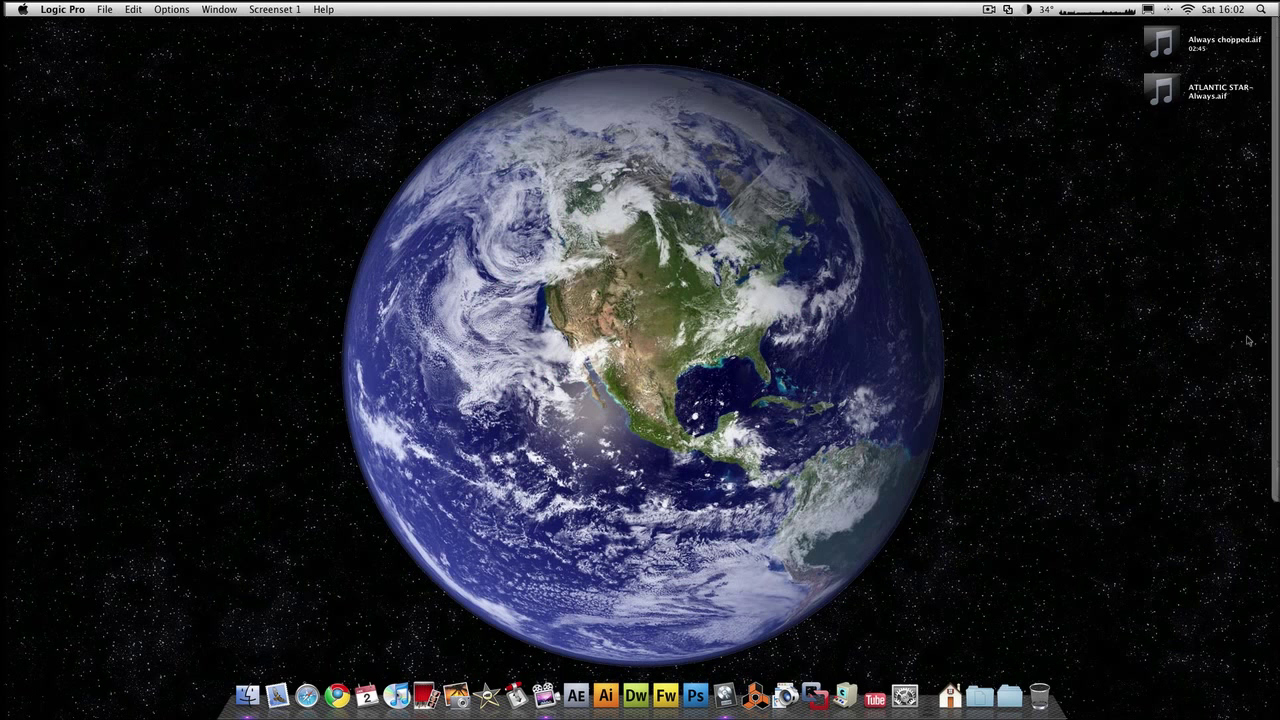
pyautogui.moveTo(1158, 92); pyautogui.dragTo(622, 312)
pyautogui.moveTo(641, 262); pyautogui.dragTo(276, 124)
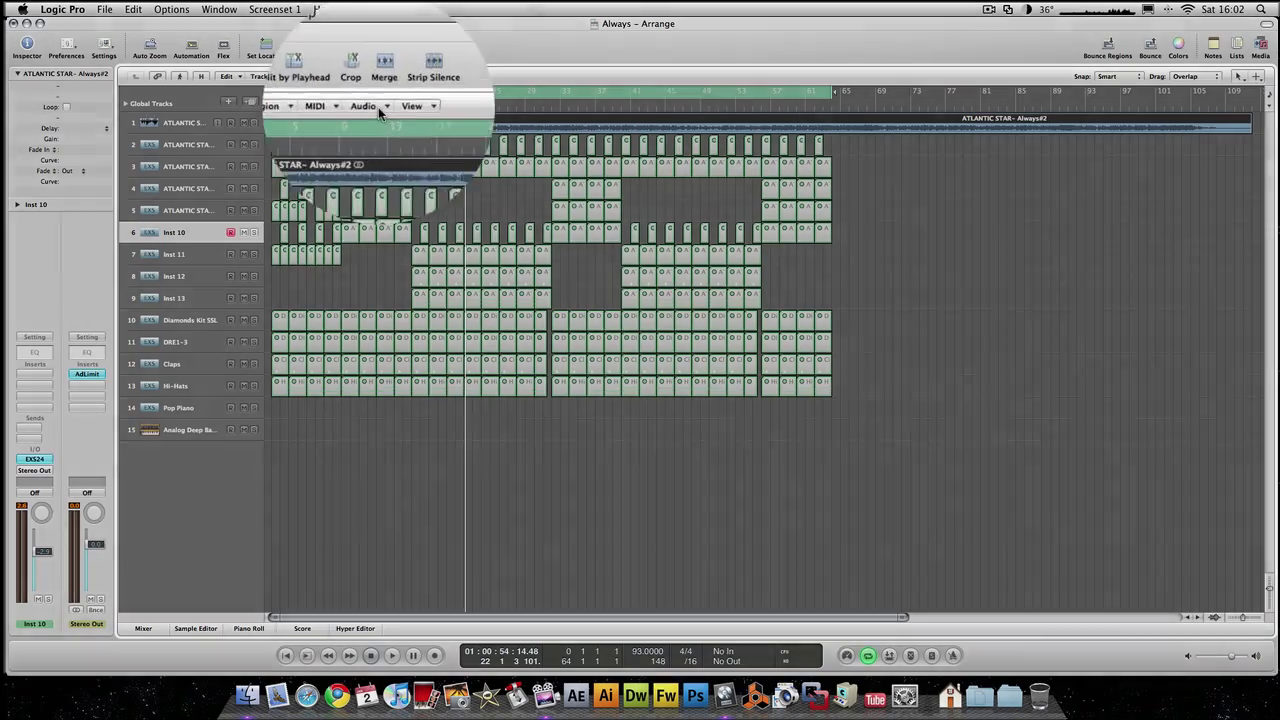
pyautogui.click(378, 77)
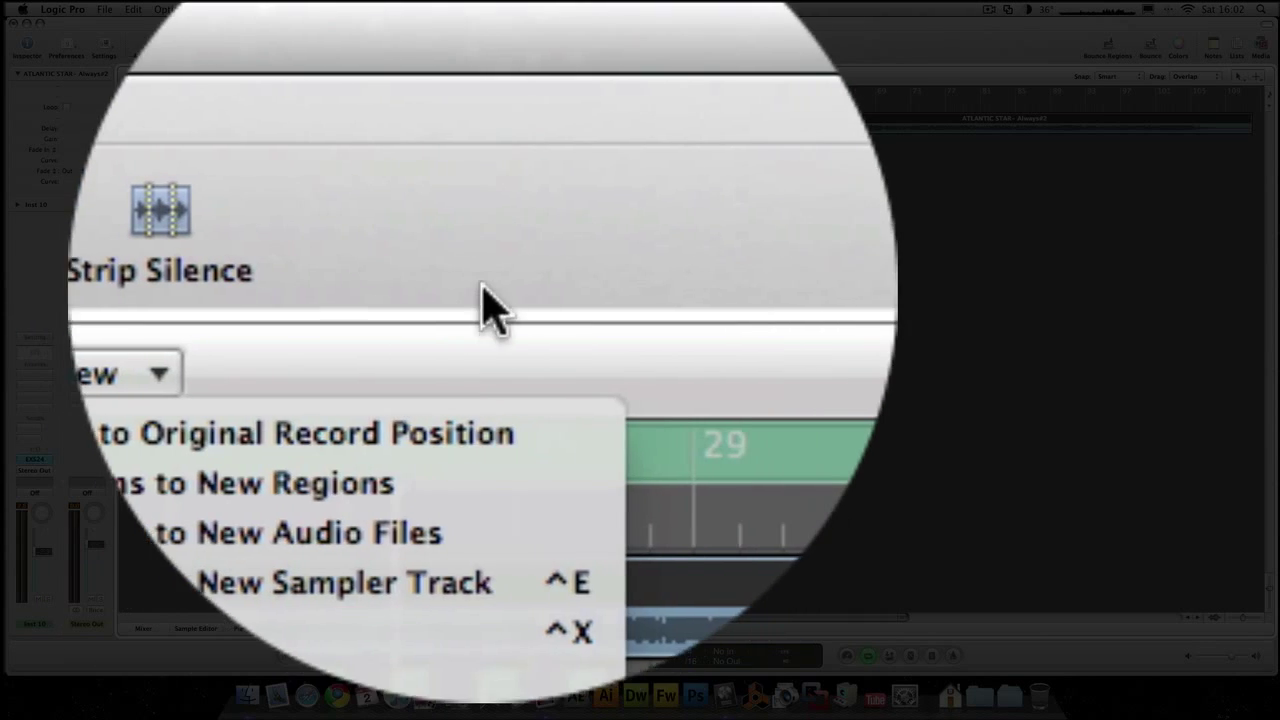
# Customize the toolbar and open Strip Silence on the song region at 4.0% threshold
pyautogui.click(509, 240)
pyautogui.rightClick(460, 278)
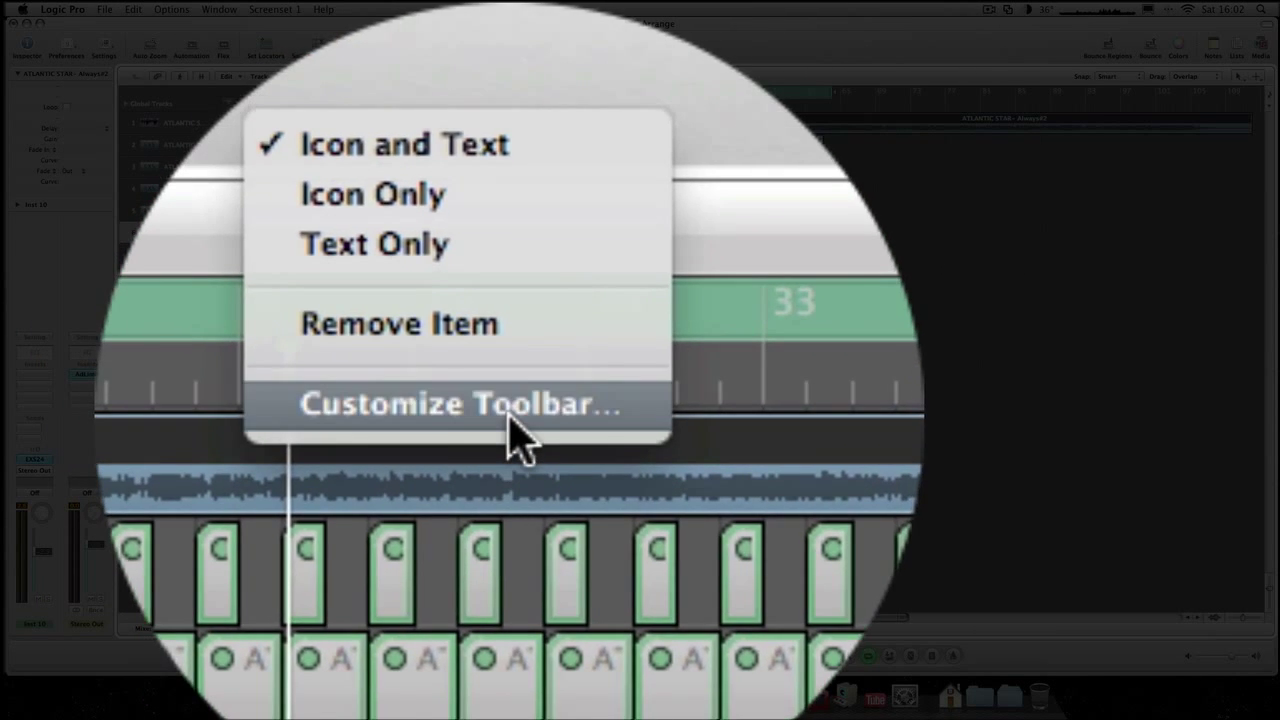
pyautogui.click(510, 415)
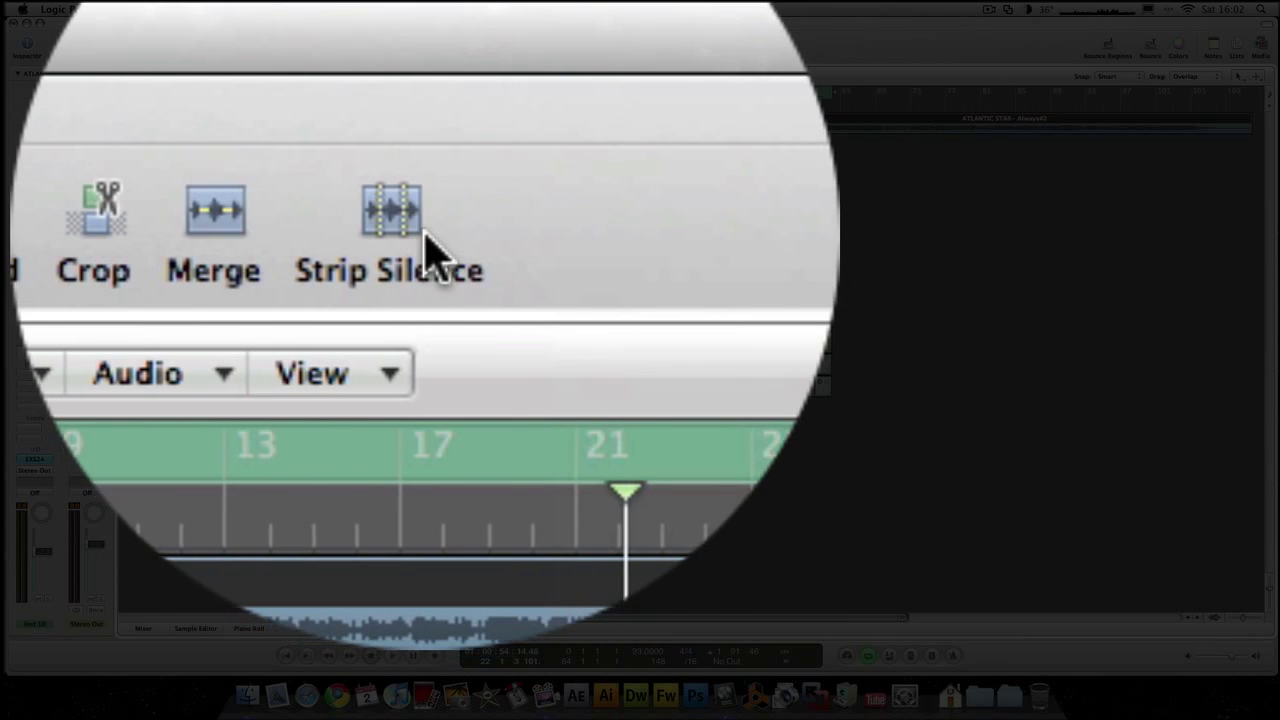
pyautogui.click(425, 233)
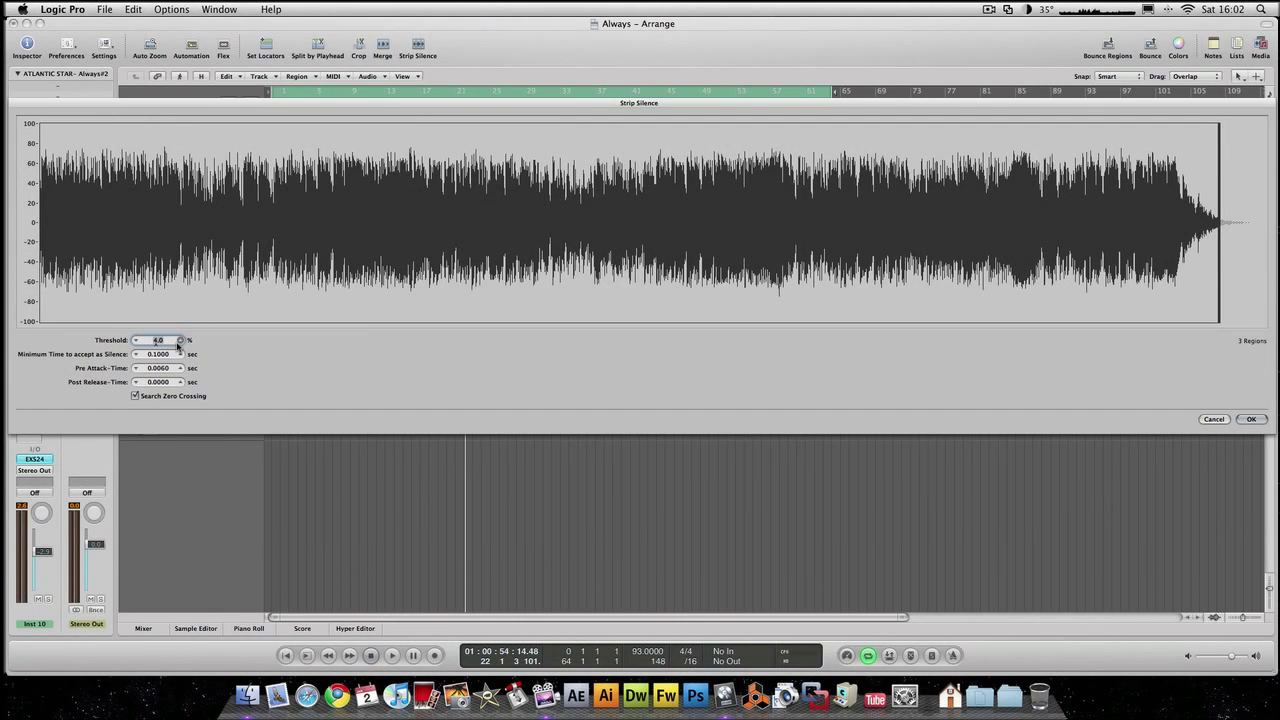
# Raise the Strip Silence threshold from 4% up to about 28%
pyautogui.click(180, 339)
pyautogui.click(180, 339)
pyautogui.click(180, 339)
pyautogui.click(180, 339)
pyautogui.click(180, 339)
pyautogui.click(180, 340)
pyautogui.click(180, 340)
pyautogui.click(180, 340)
pyautogui.click(180, 340)
pyautogui.click(180, 340)
pyautogui.click(180, 340)
pyautogui.click(180, 340)
pyautogui.click(180, 340)
# Raise the threshold further to 38% and apply Strip Silence to chop the song
pyautogui.click(180, 340)
pyautogui.click(180, 340)
pyautogui.click(180, 340)
pyautogui.click(180, 340)
pyautogui.click(180, 340)
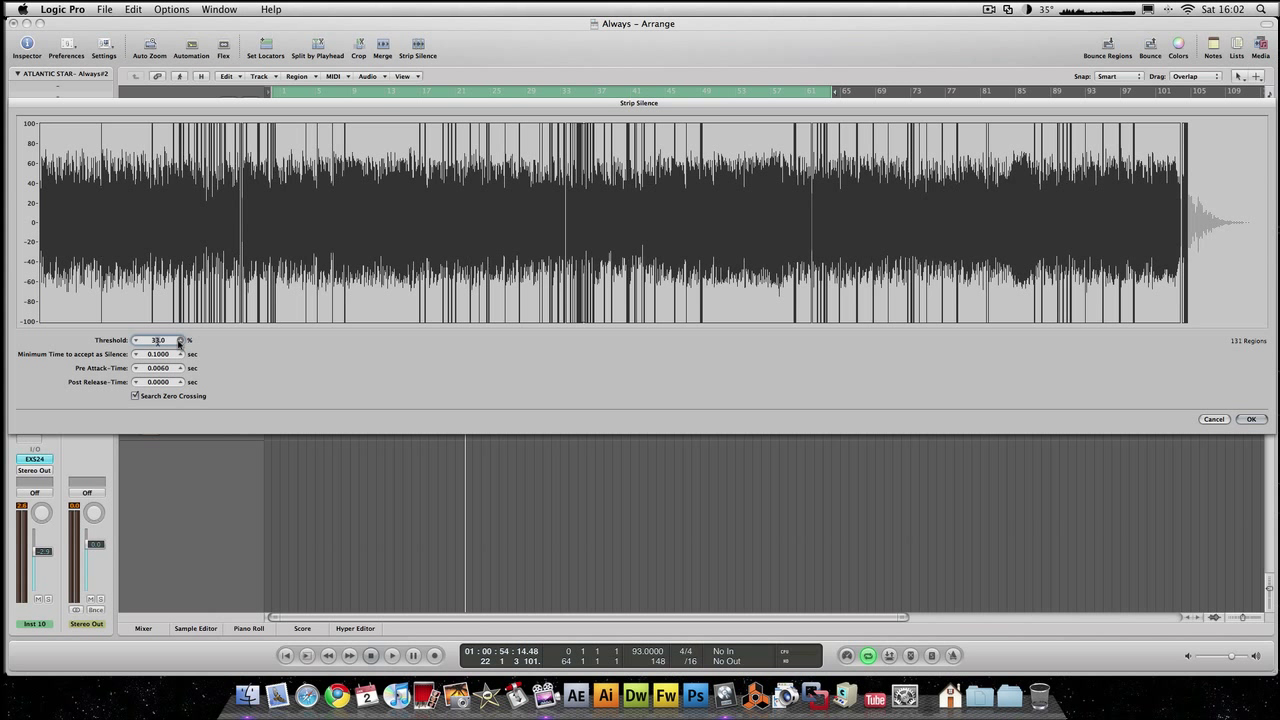
pyautogui.click(180, 340)
pyautogui.click(180, 340)
pyautogui.click(180, 340)
pyautogui.click(180, 340)
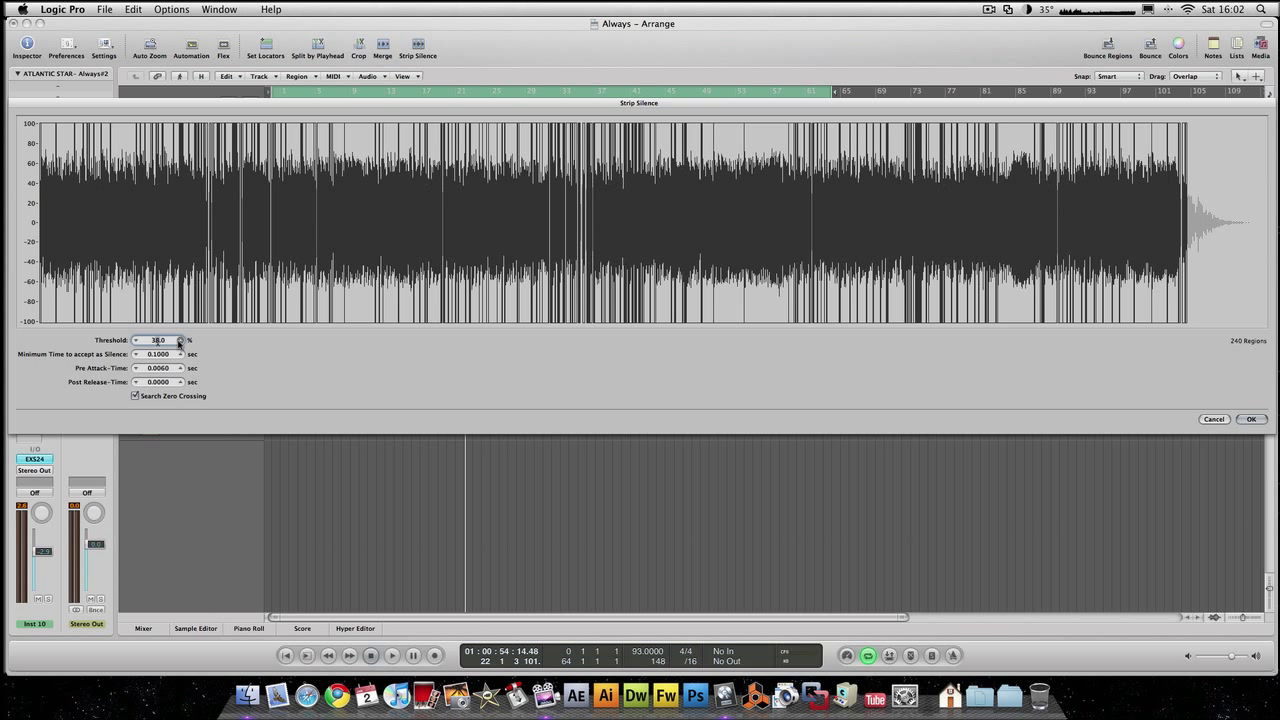
pyautogui.click(180, 340)
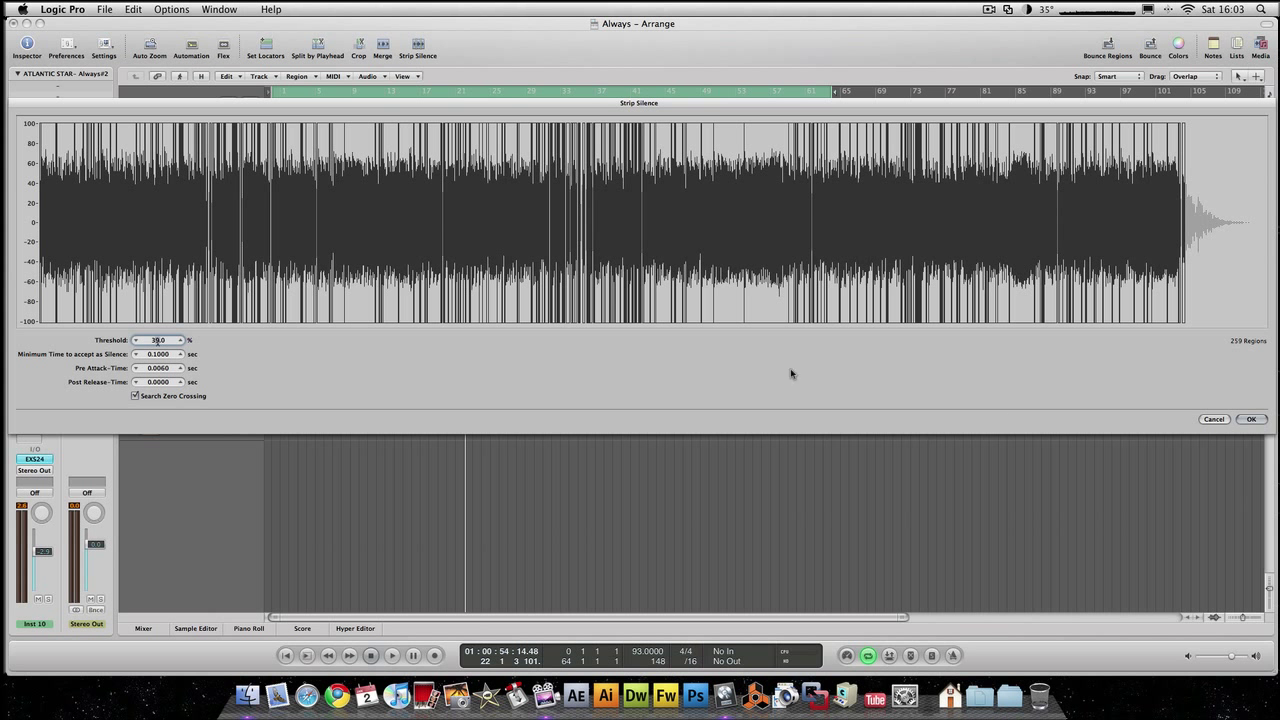
pyautogui.click(1252, 420)
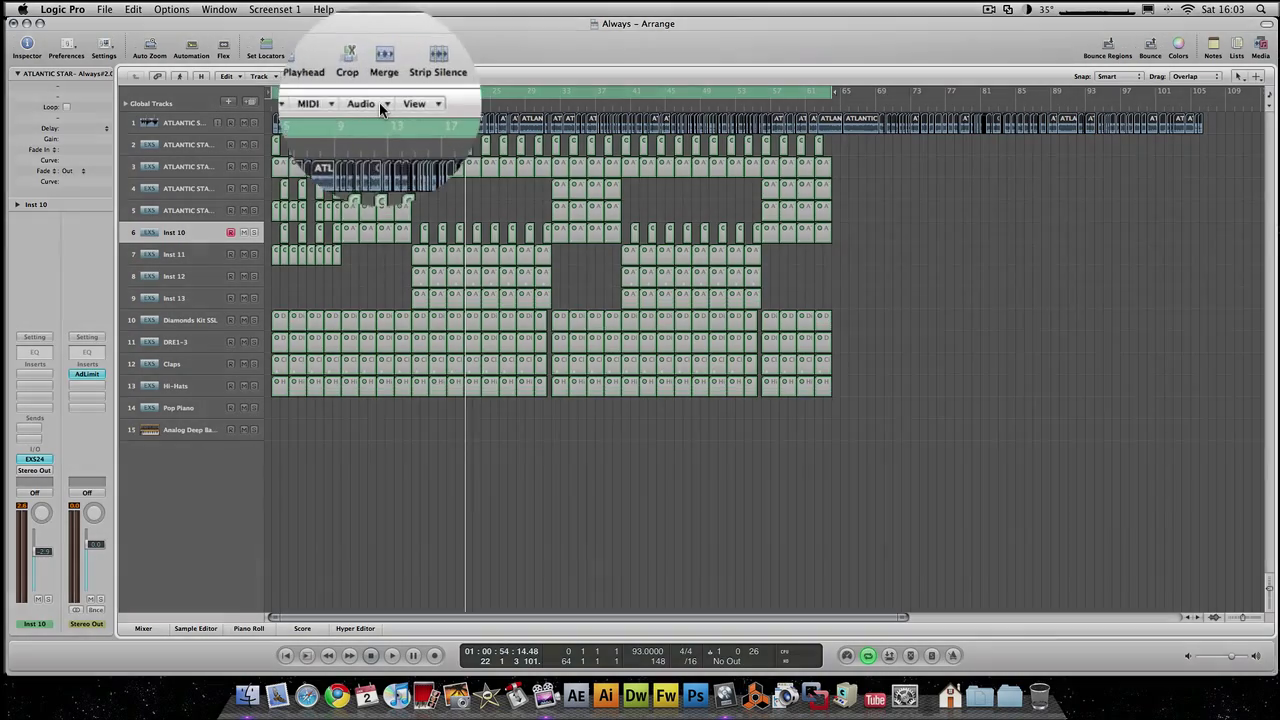
# Check the Convert to Sampler Track settings, keeping C1 (36) as lowest trigger note, then cancel
pyautogui.click(379, 102)
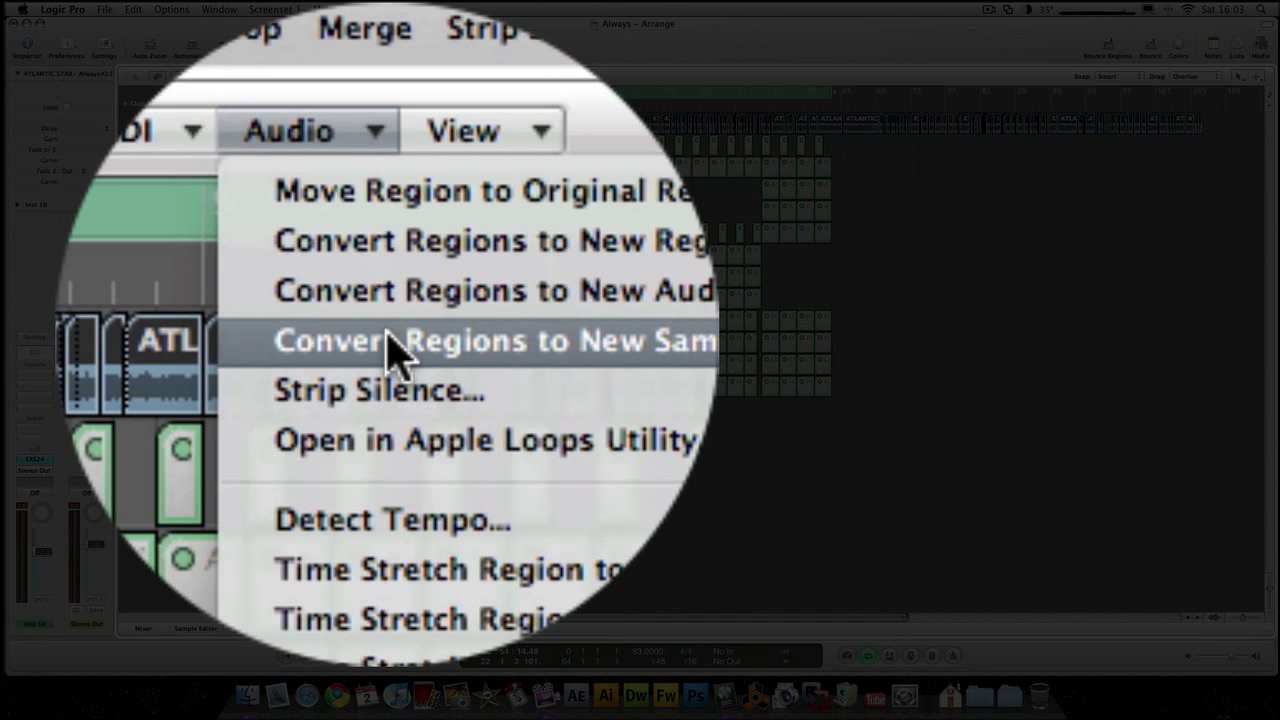
pyautogui.click(389, 335)
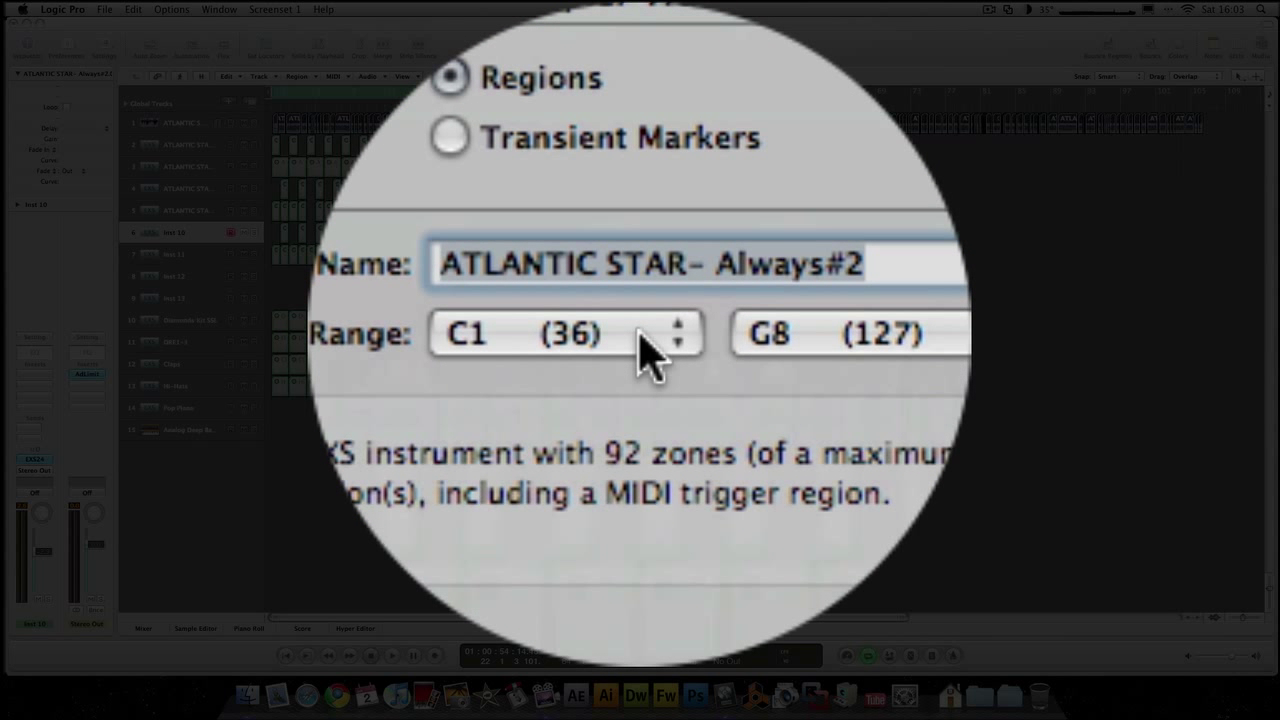
pyautogui.click(648, 352)
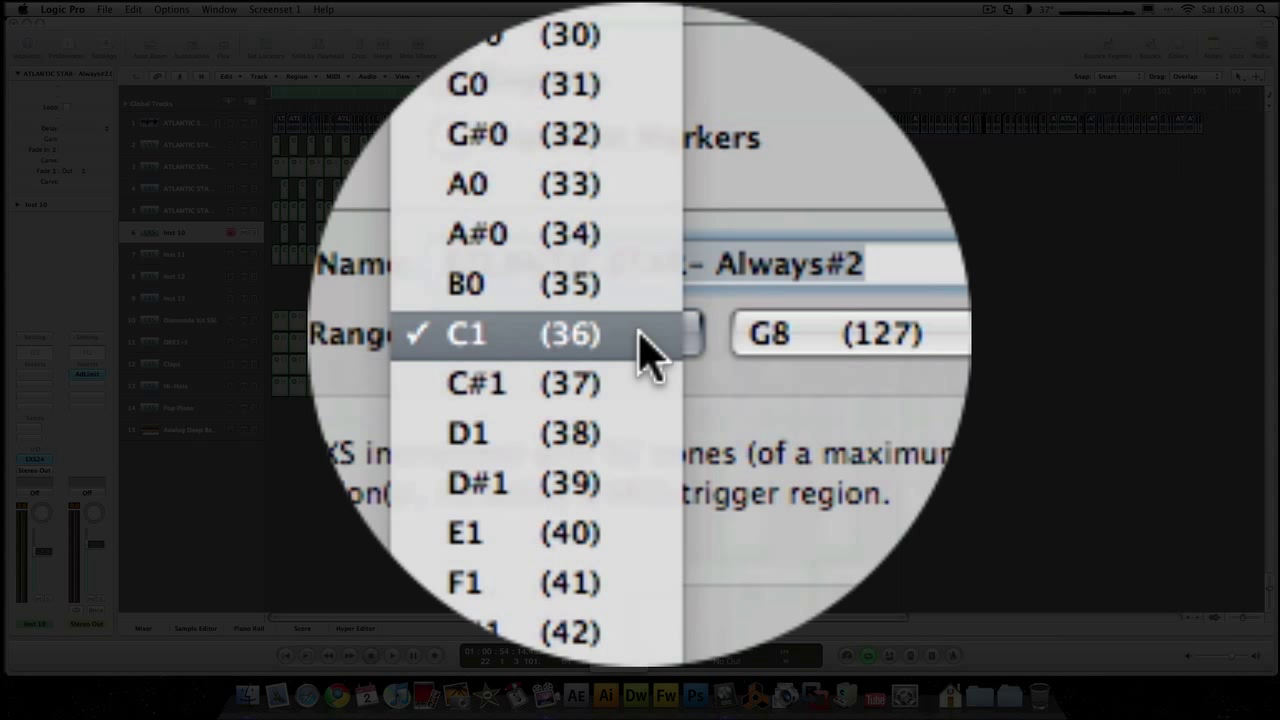
pyautogui.click(640, 333)
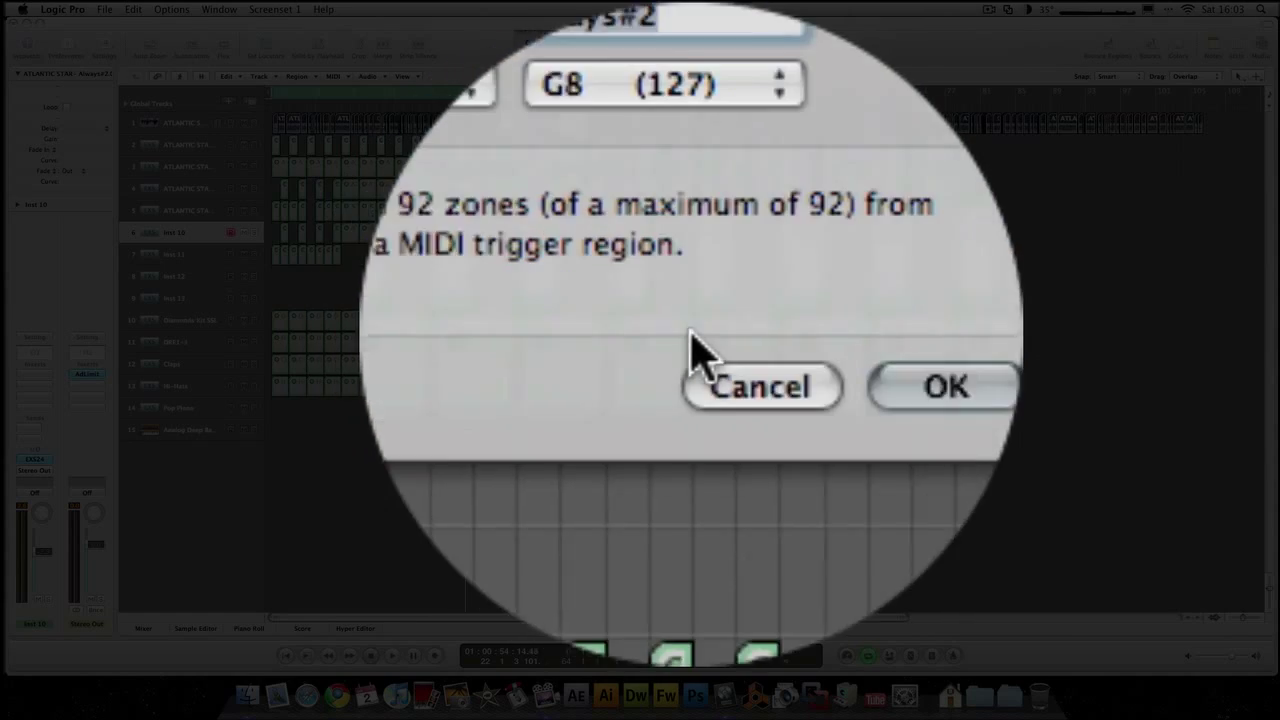
pyautogui.click(720, 349)
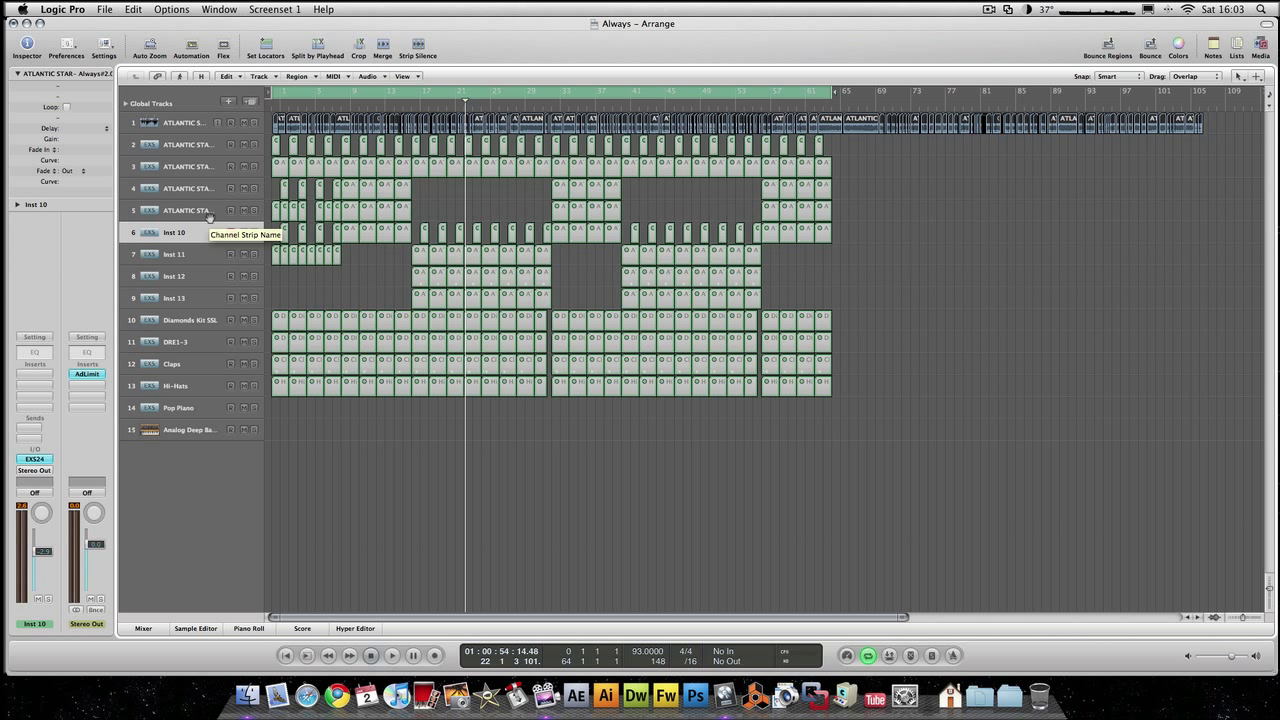
# Arm Inst 10 and convert the regions into a new sampler track, ATLANTIC STAR- Always#2
pyautogui.click(230, 232)
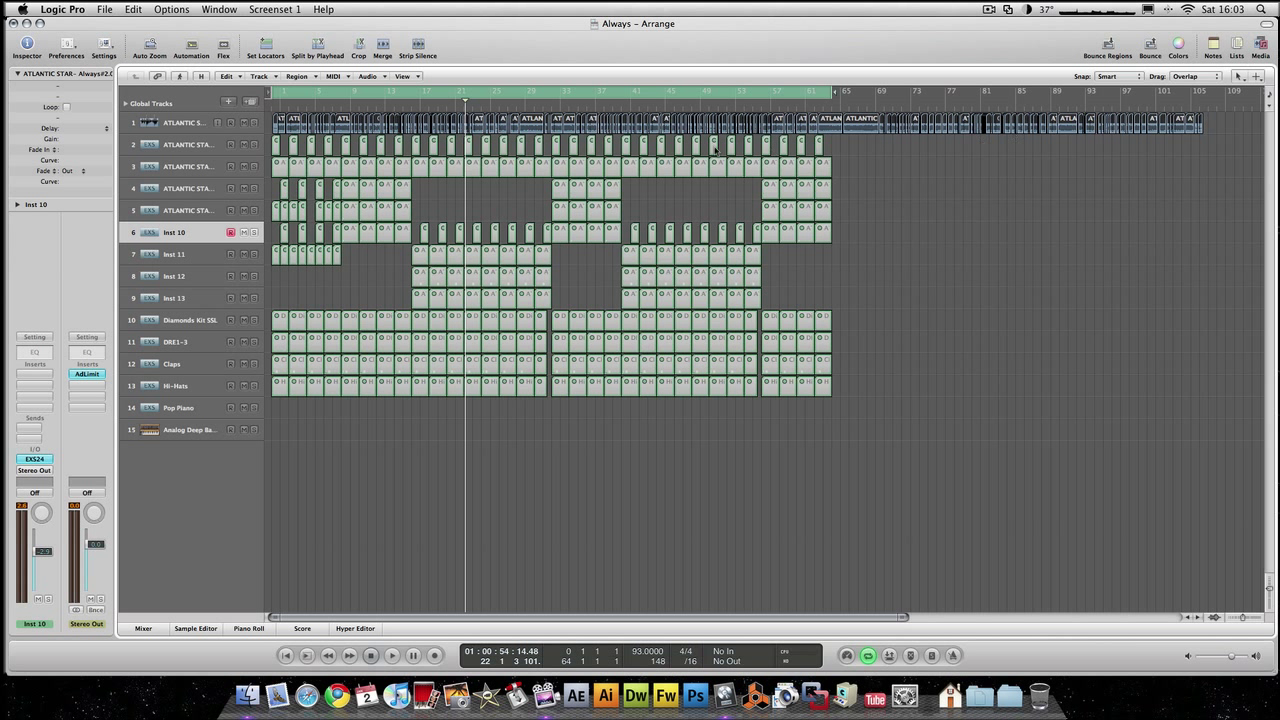
pyautogui.click(368, 76)
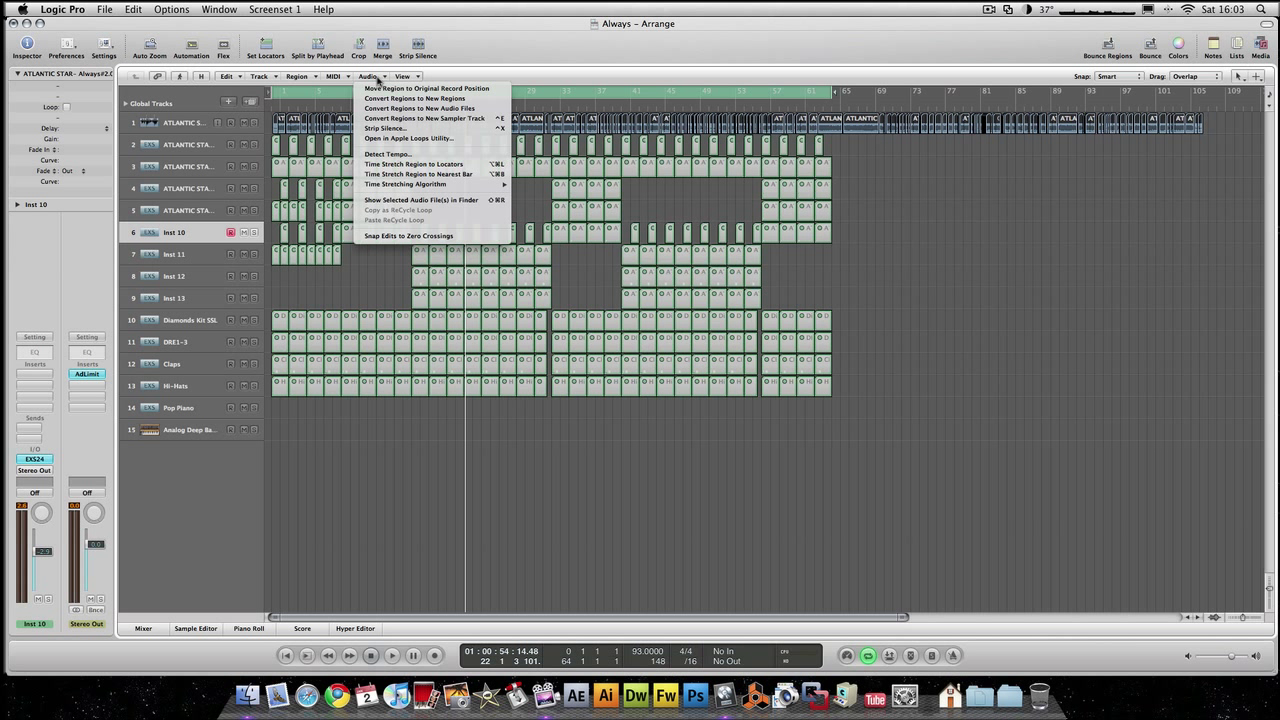
pyautogui.click(390, 118)
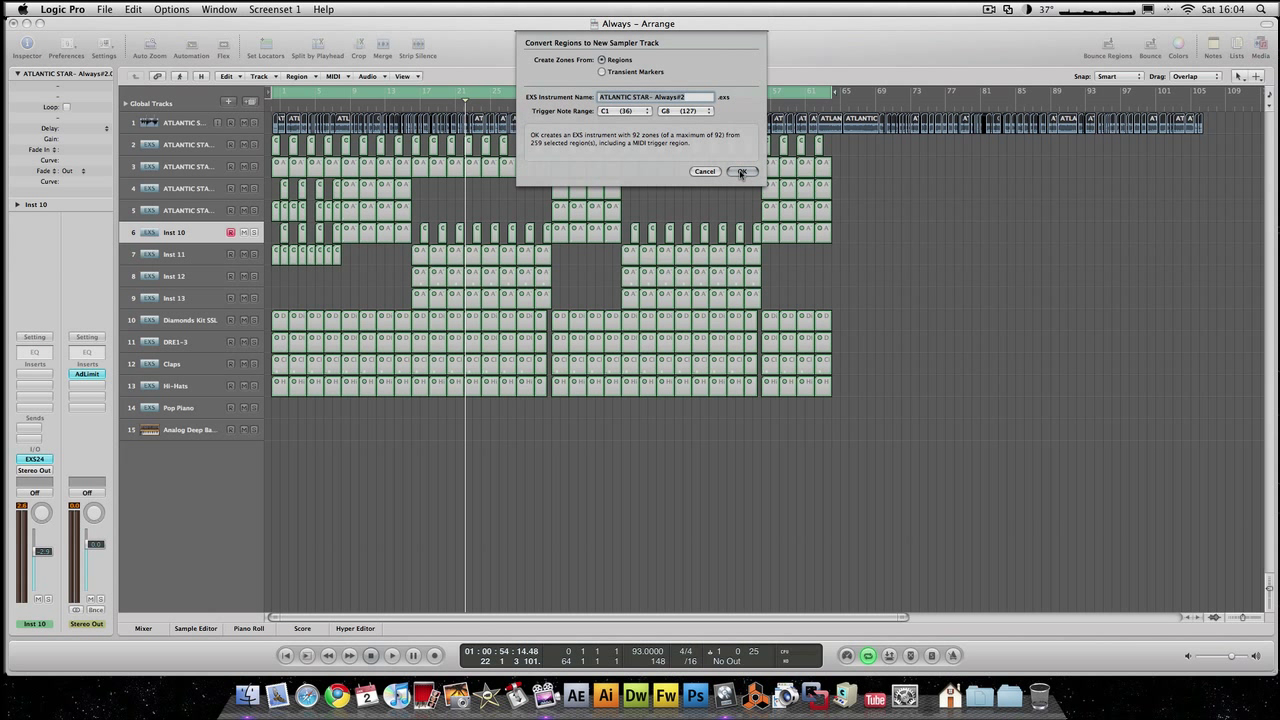
pyautogui.click(703, 102)
pyautogui.click(741, 171)
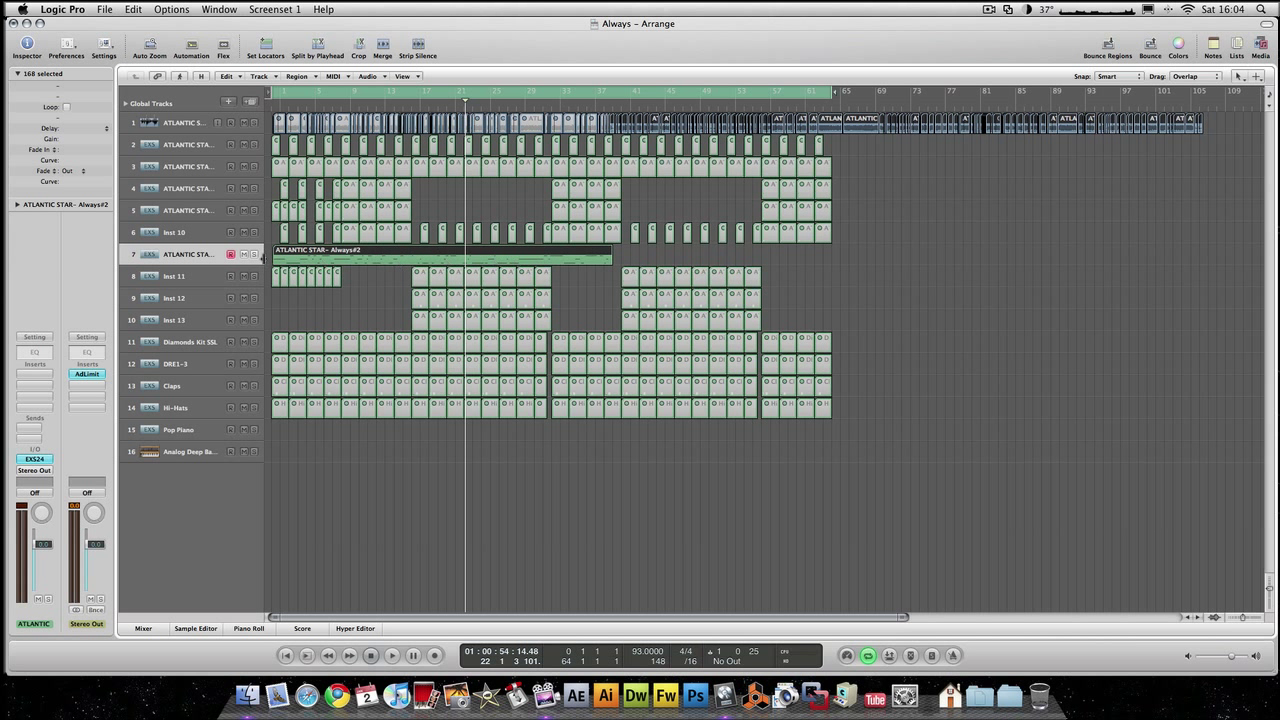
pyautogui.click(280, 258)
pyautogui.hotkey('shift', 'Return')
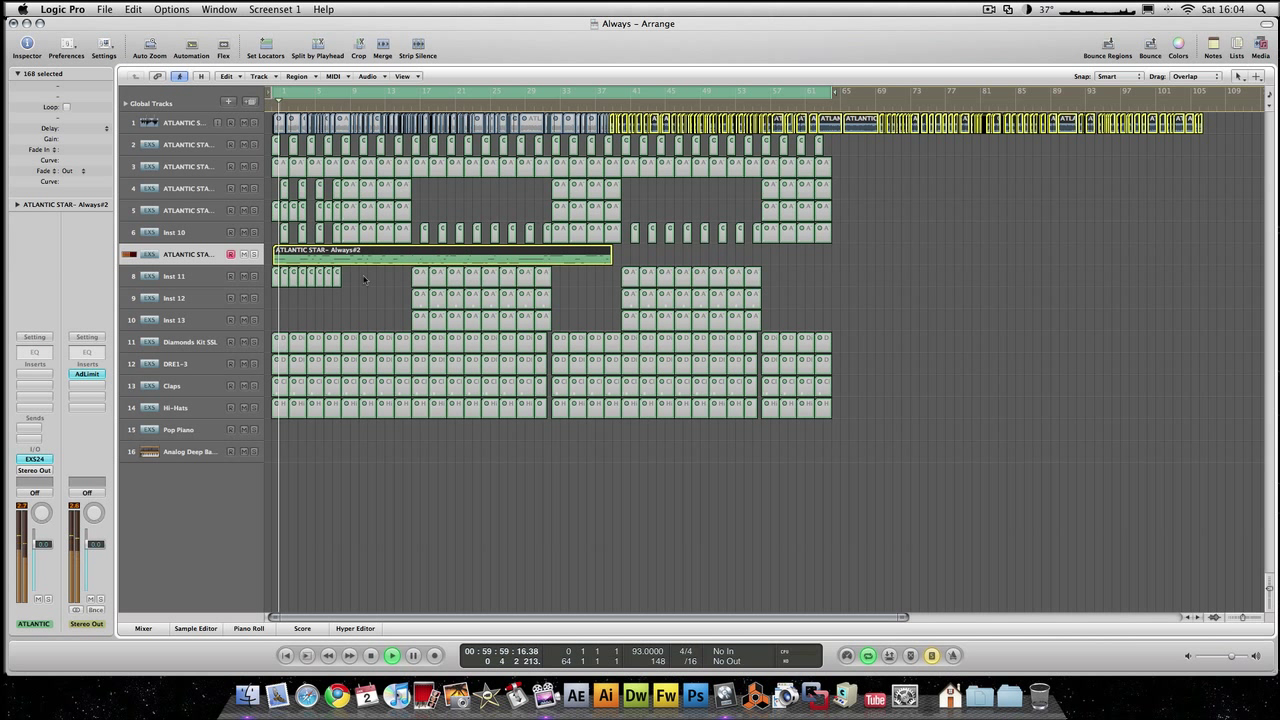
pyautogui.press('p')
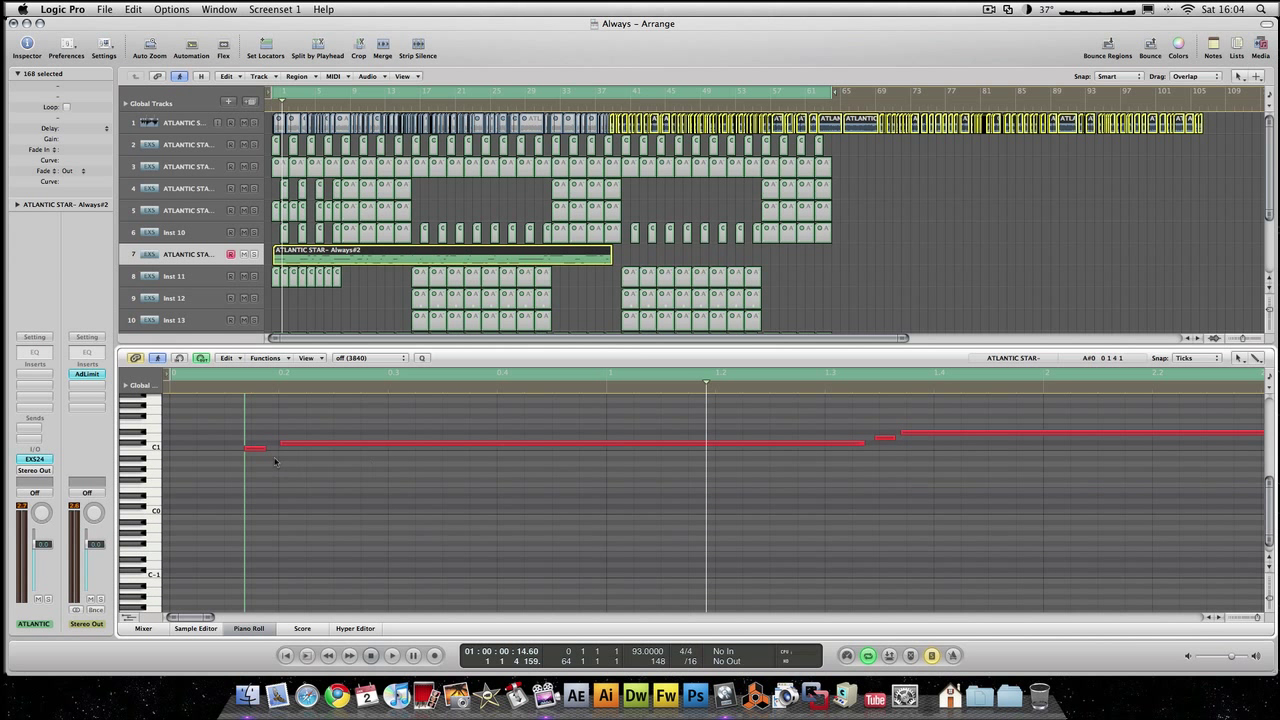
pyautogui.click(1042, 246)
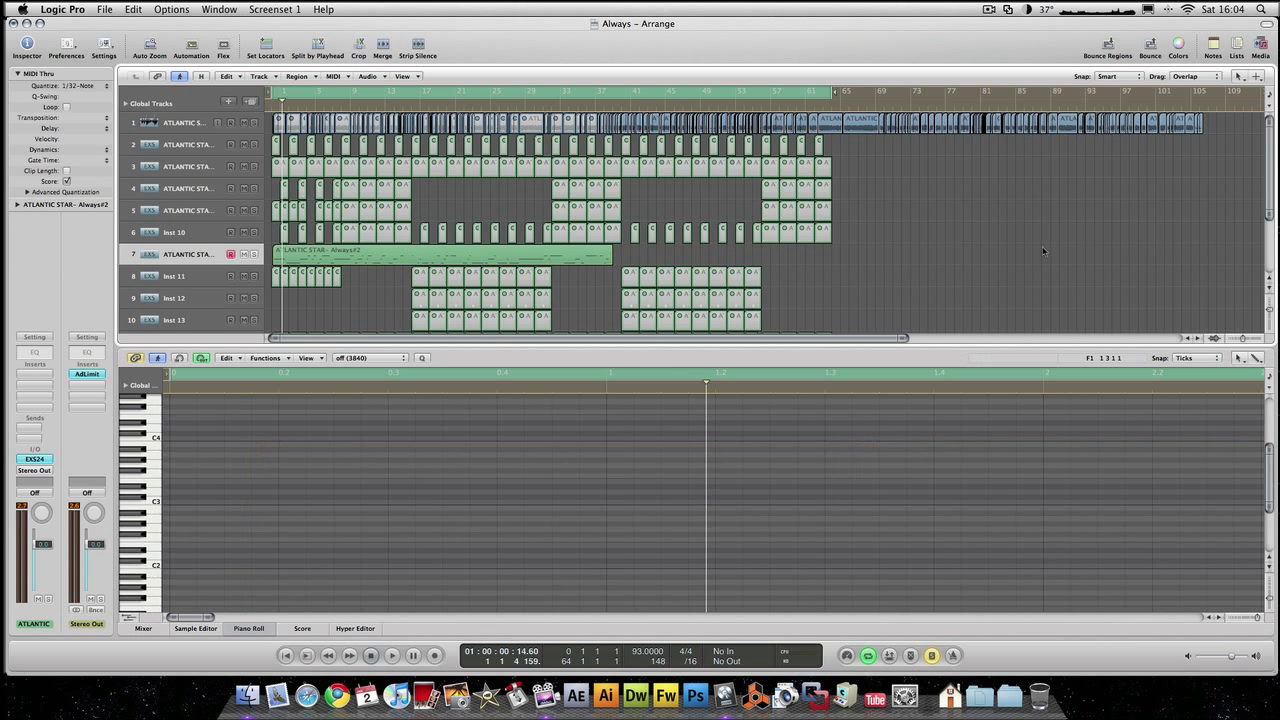
pyautogui.press('p')
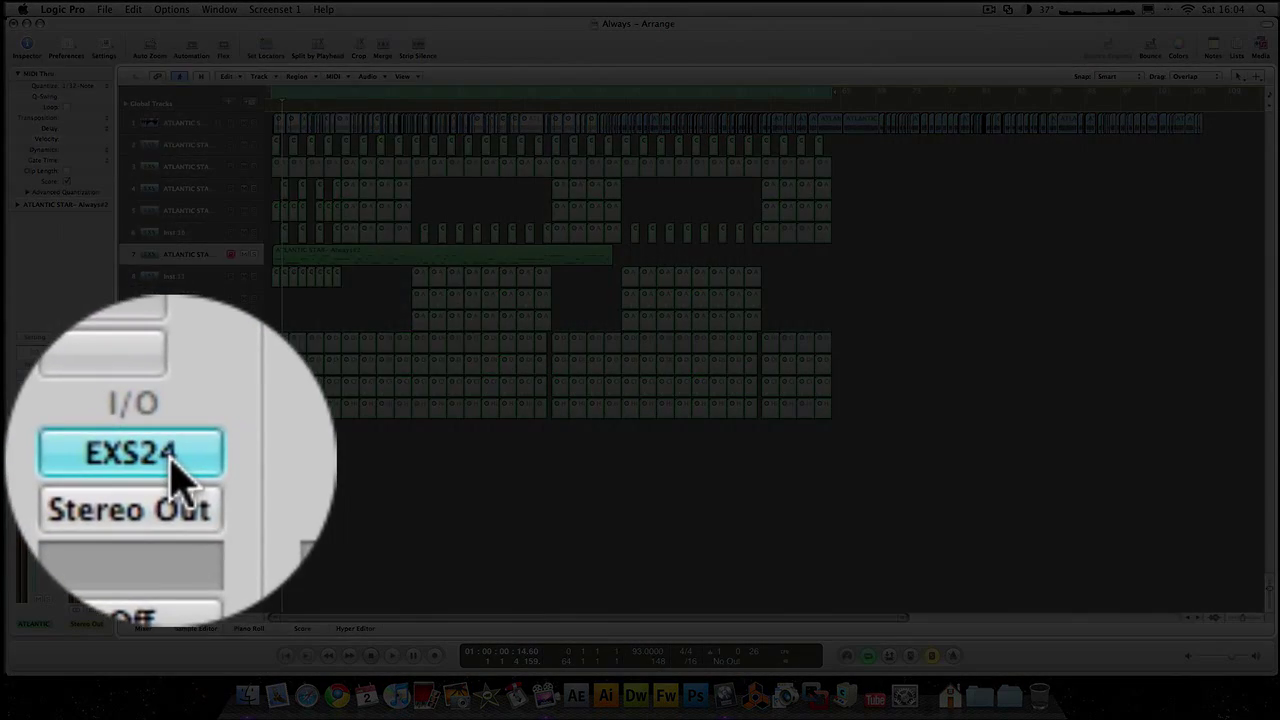
pyautogui.click(34, 459)
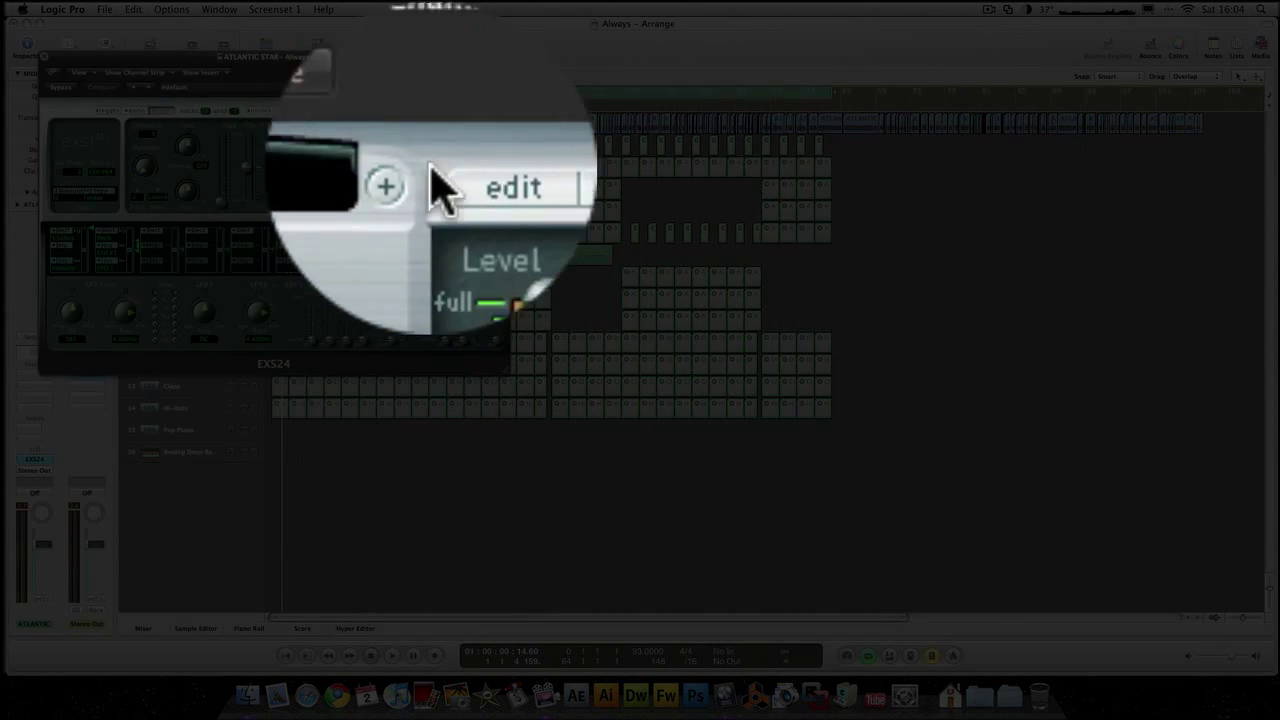
pyautogui.click(447, 110)
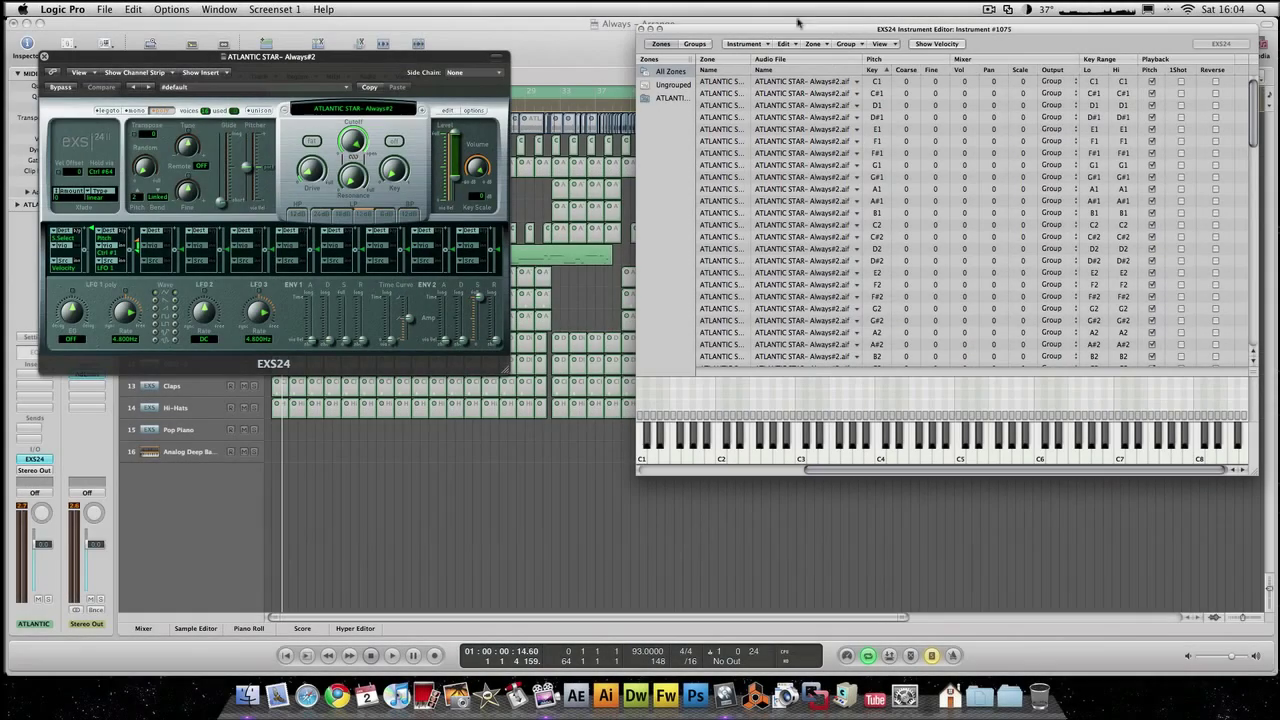
pyautogui.moveTo(797, 28); pyautogui.dragTo(573, 95)
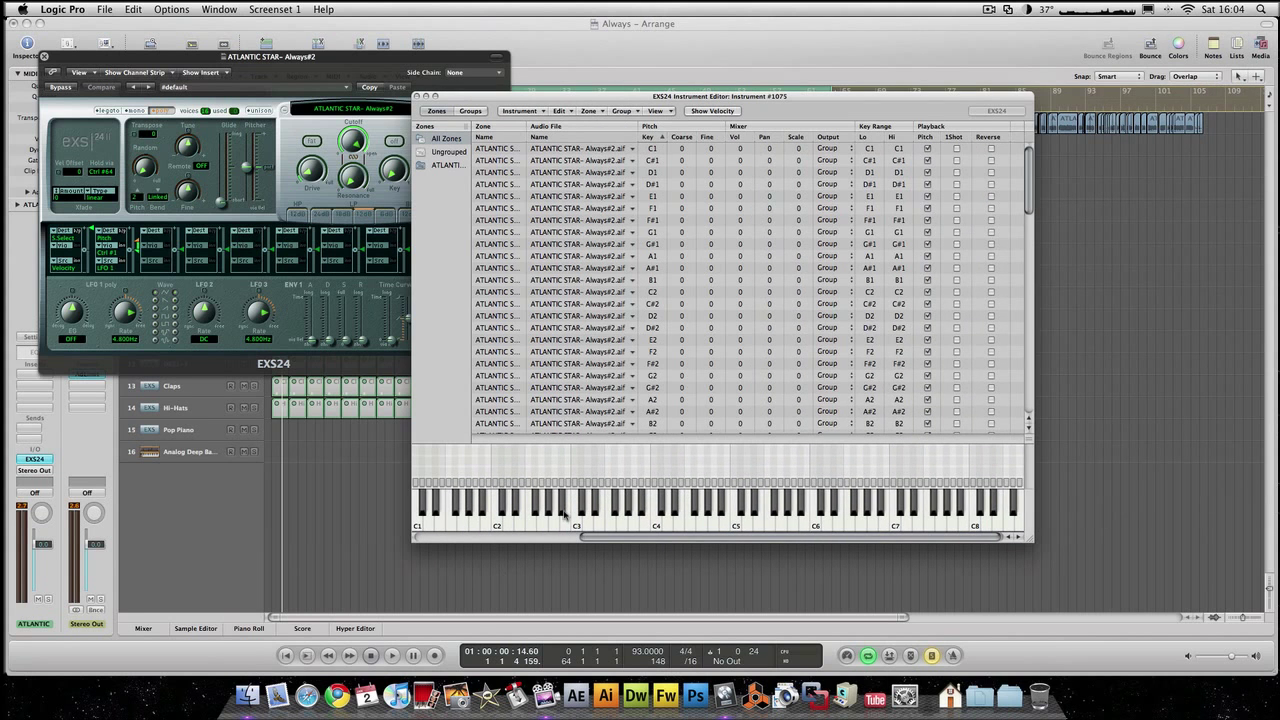
pyautogui.hscroll(-5, 576, 515)
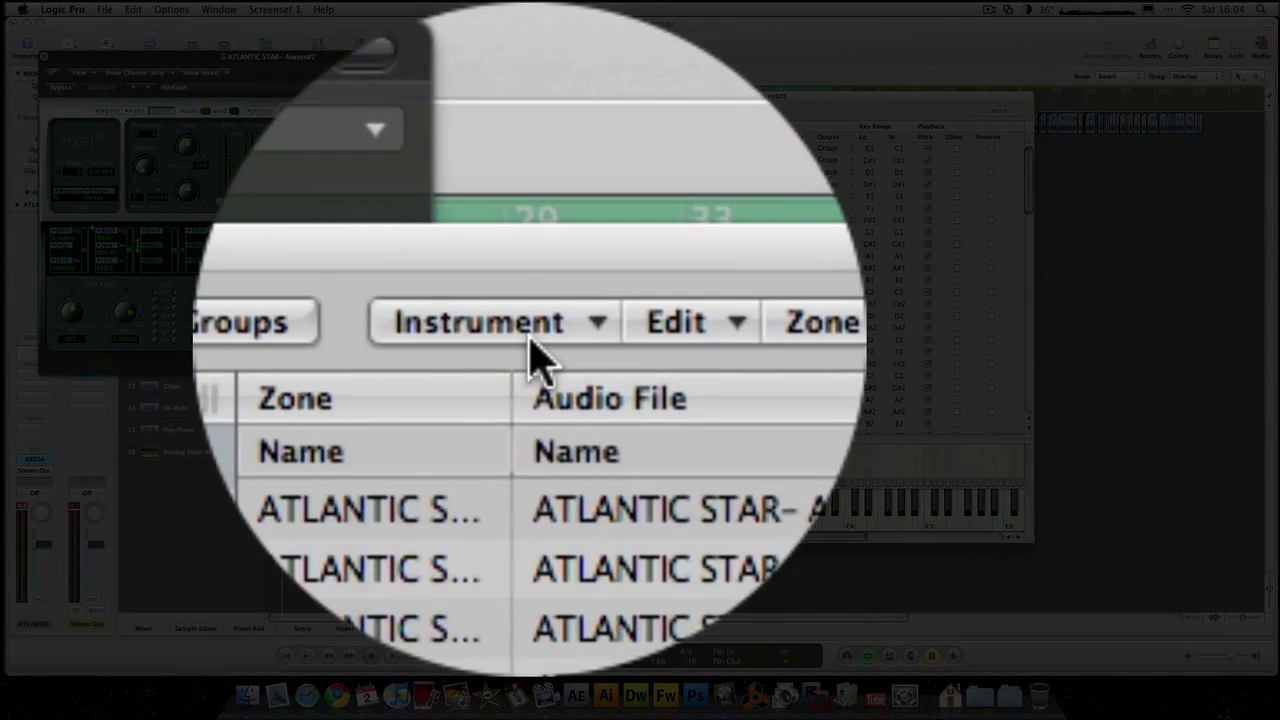
pyautogui.click(530, 112)
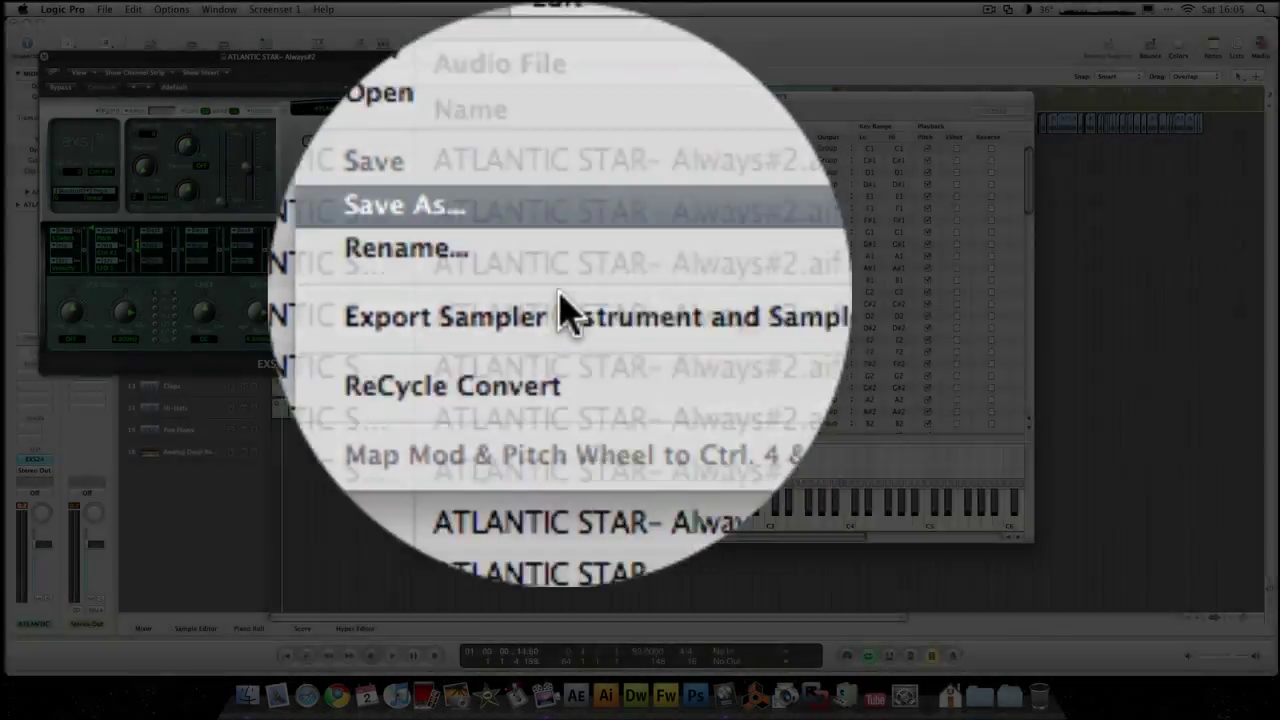
pyautogui.click(862, 321)
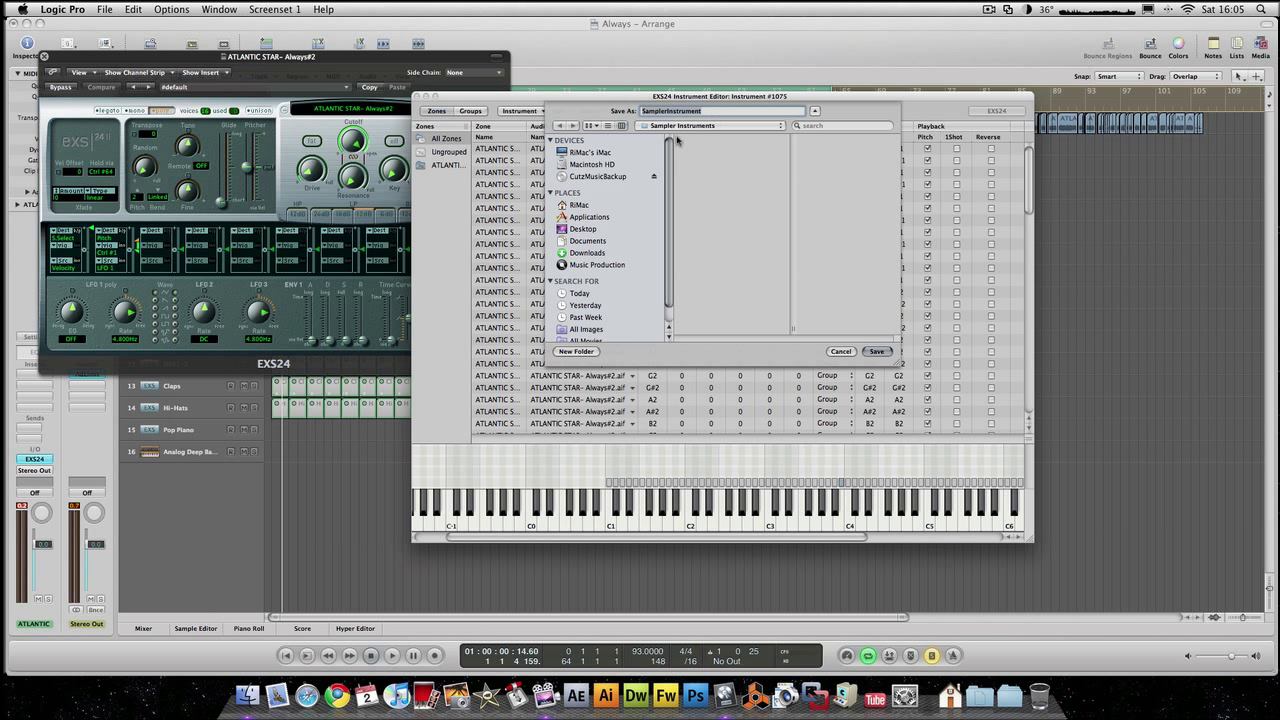
pyautogui.click(608, 153)
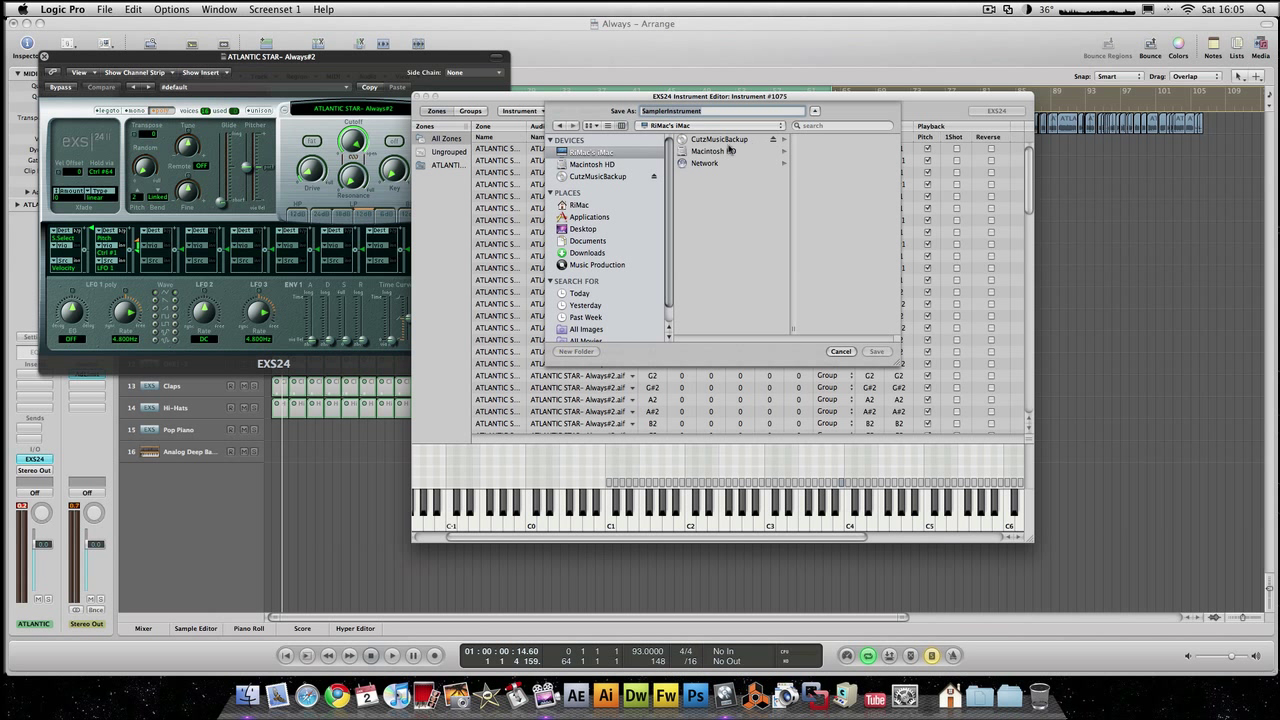
pyautogui.click(620, 165)
pyautogui.click(744, 153)
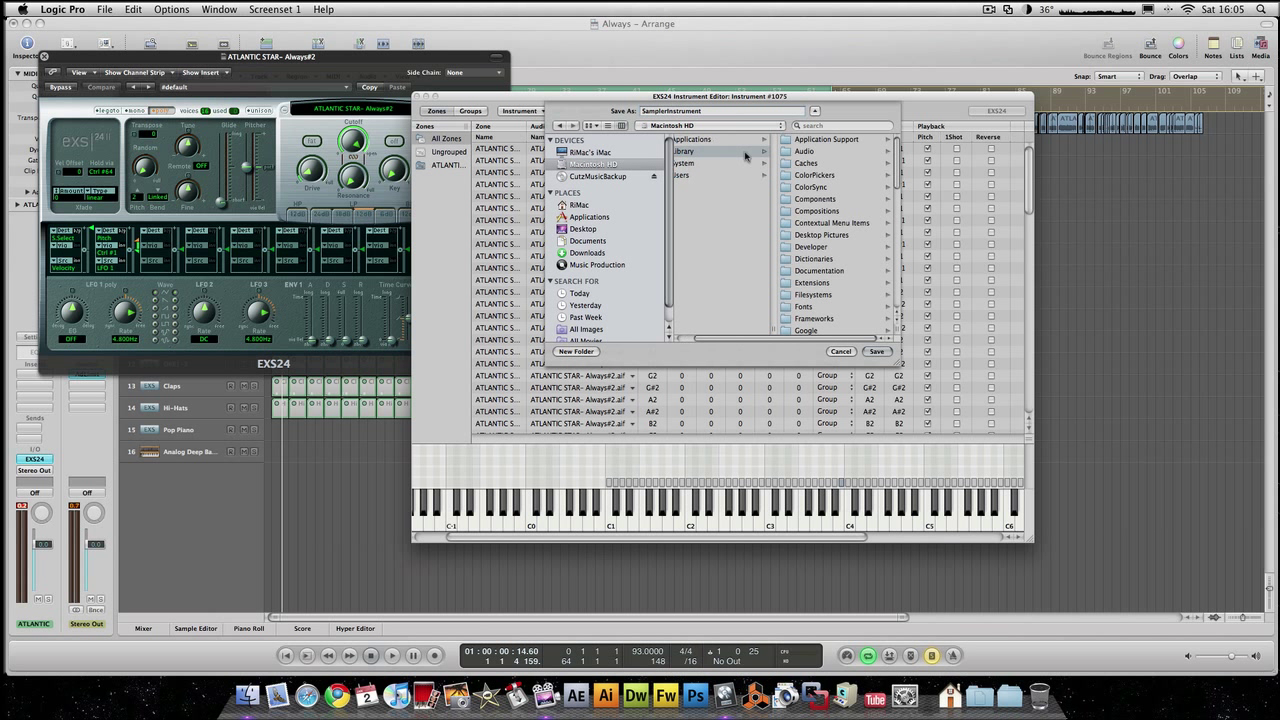
pyautogui.click(843, 140)
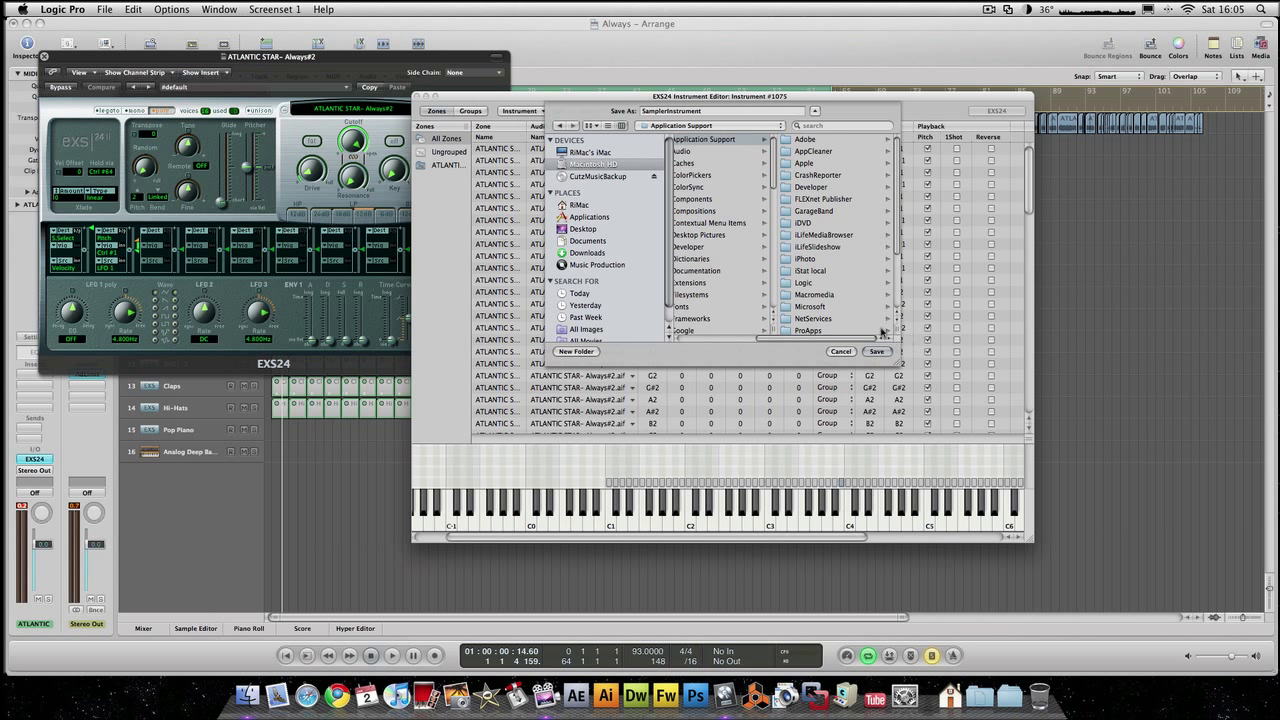
pyautogui.click(838, 283)
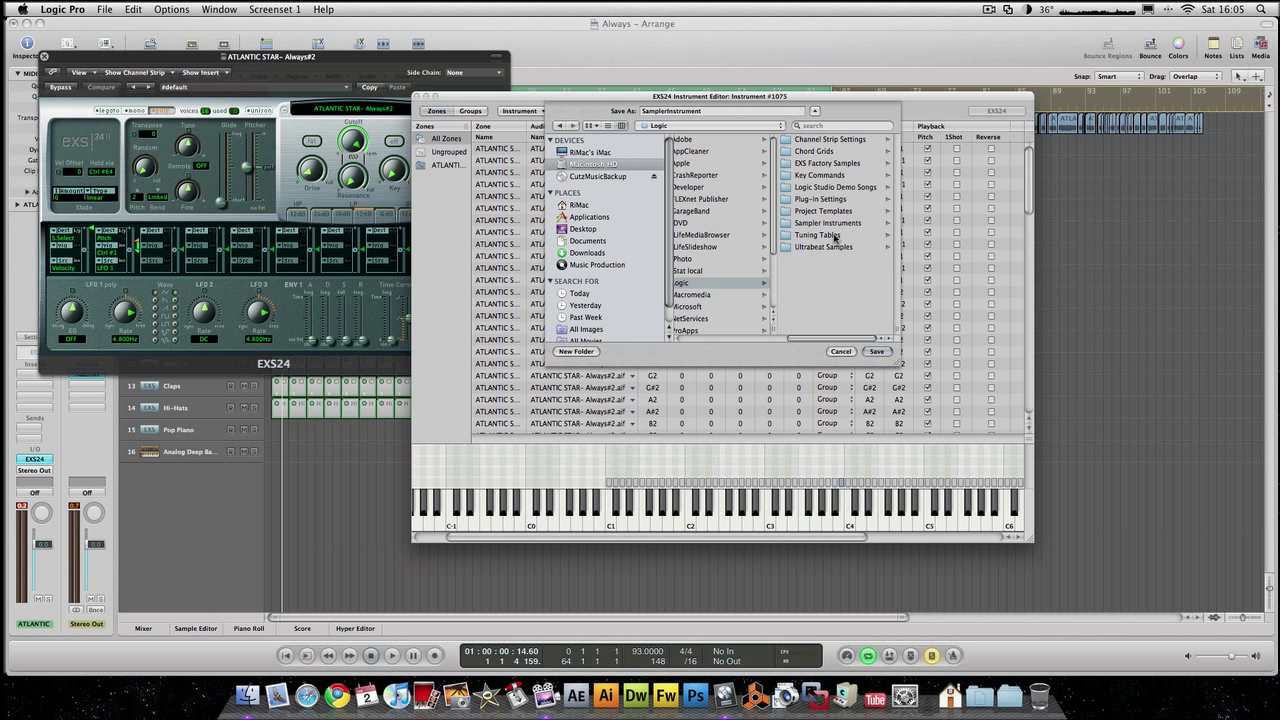
pyautogui.click(830, 223)
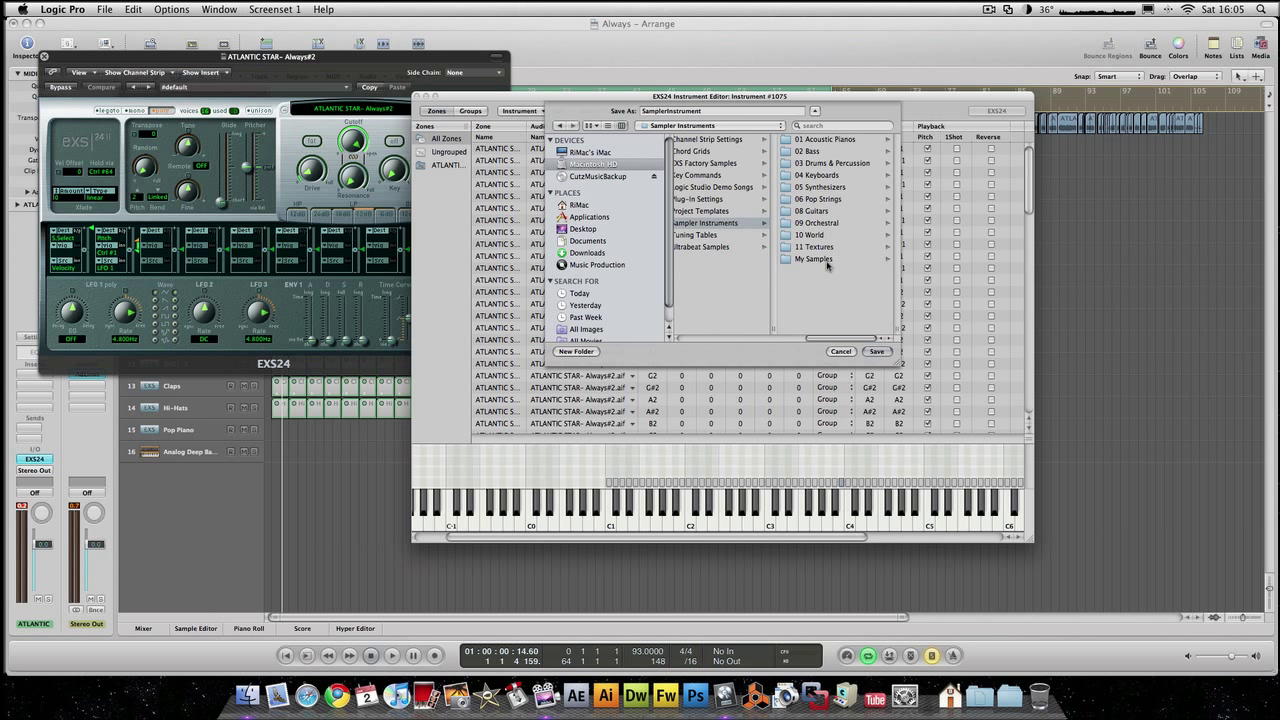
pyautogui.click(826, 262)
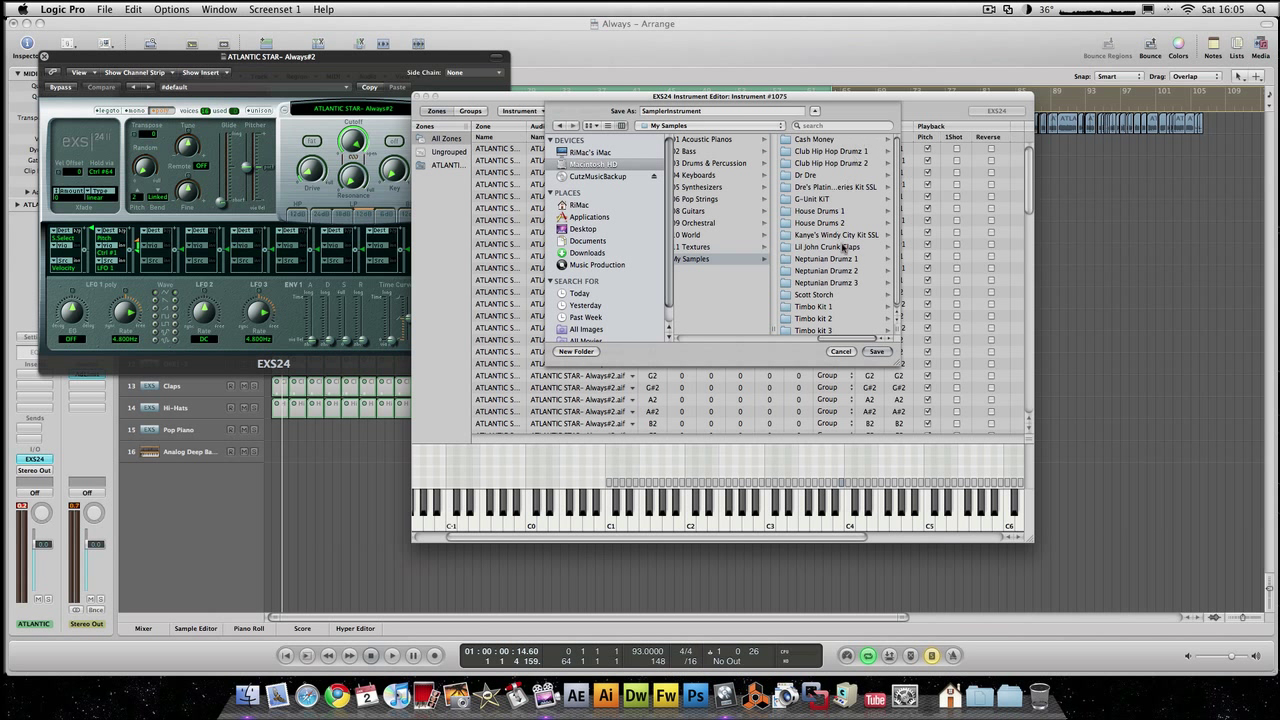
pyautogui.scroll(-1, 846, 256)
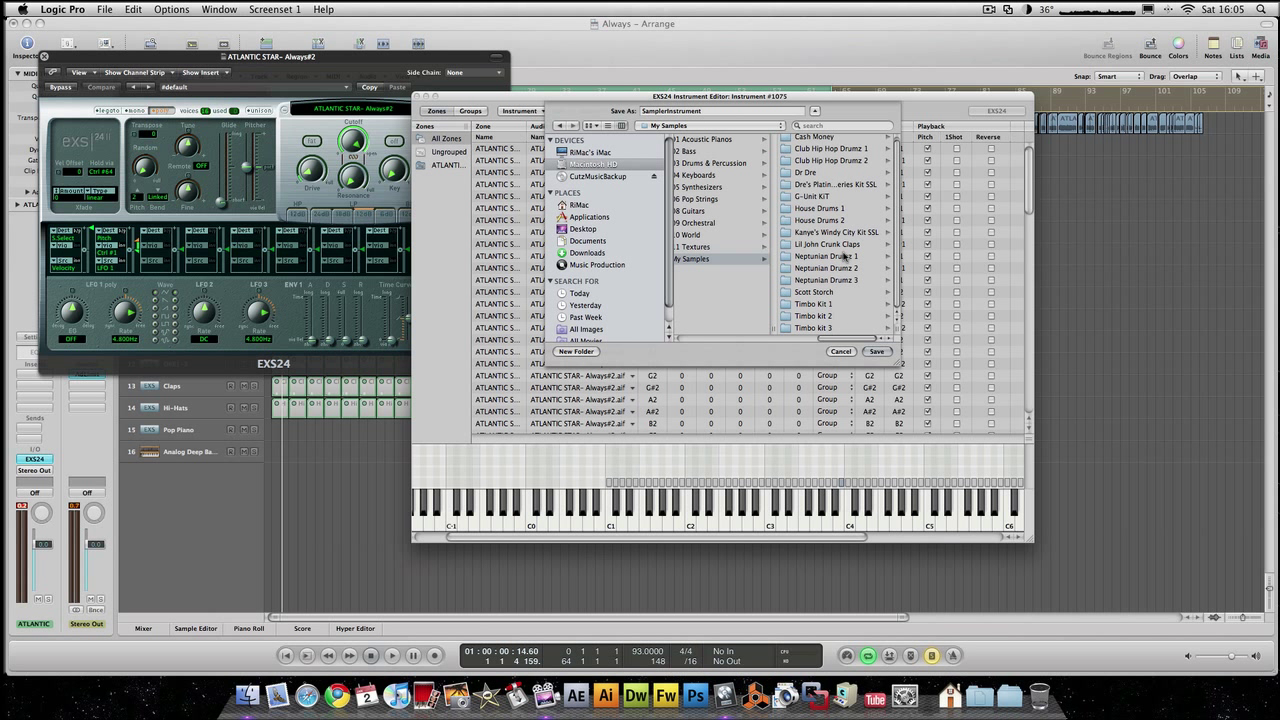
pyautogui.scroll(1, 846, 256)
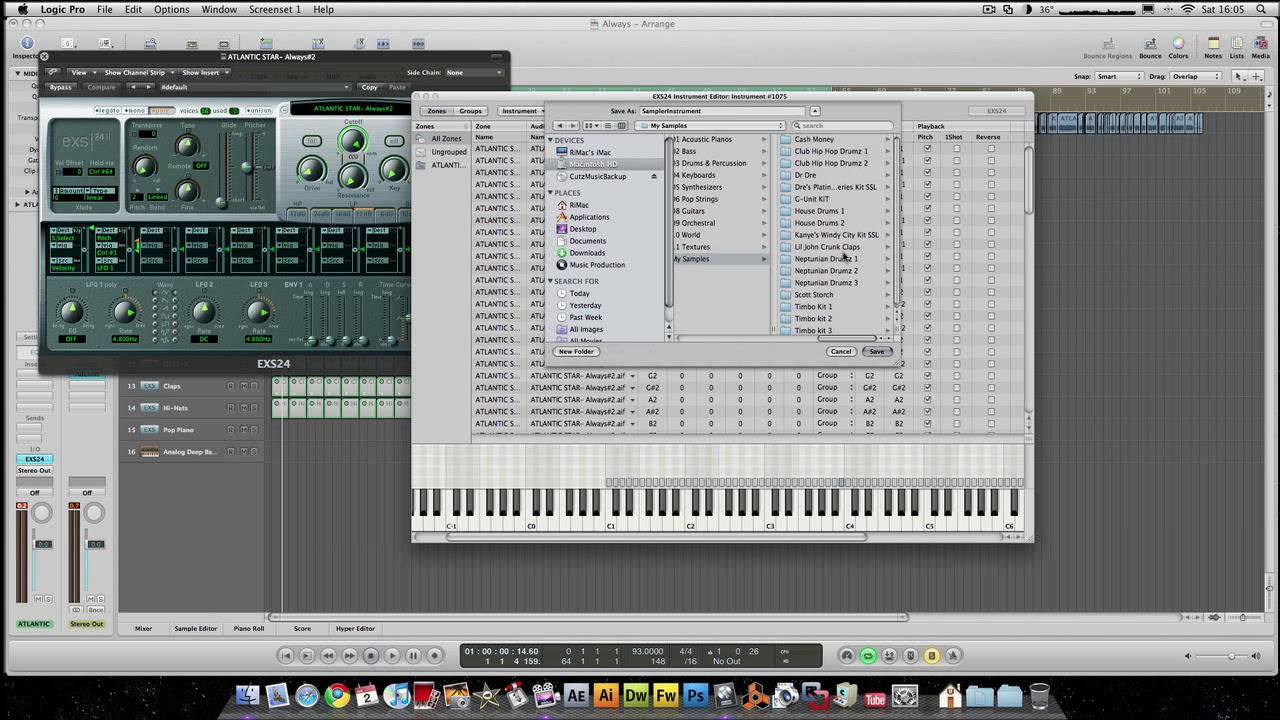
pyautogui.click(841, 352)
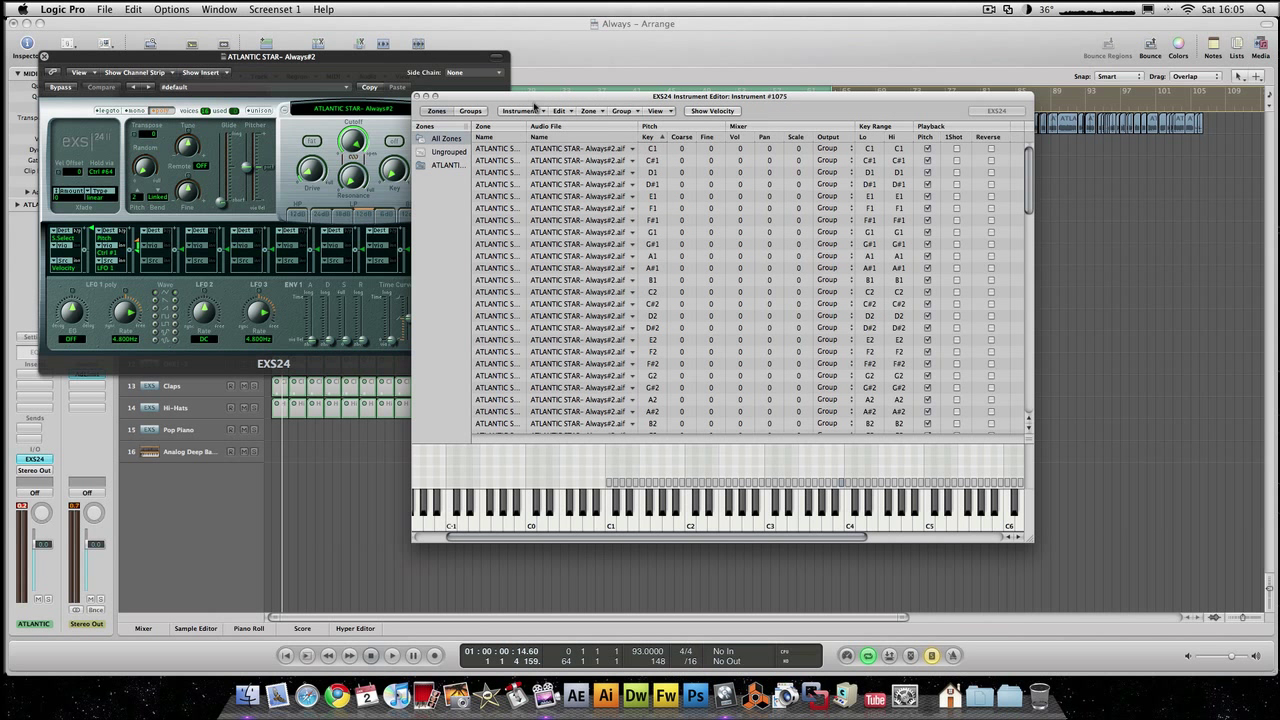
# Close the EXS24 instrument editor and sampler windows, dismissing the no-audio-file warning
pyautogui.press('super+w')
pyautogui.press('super+6')
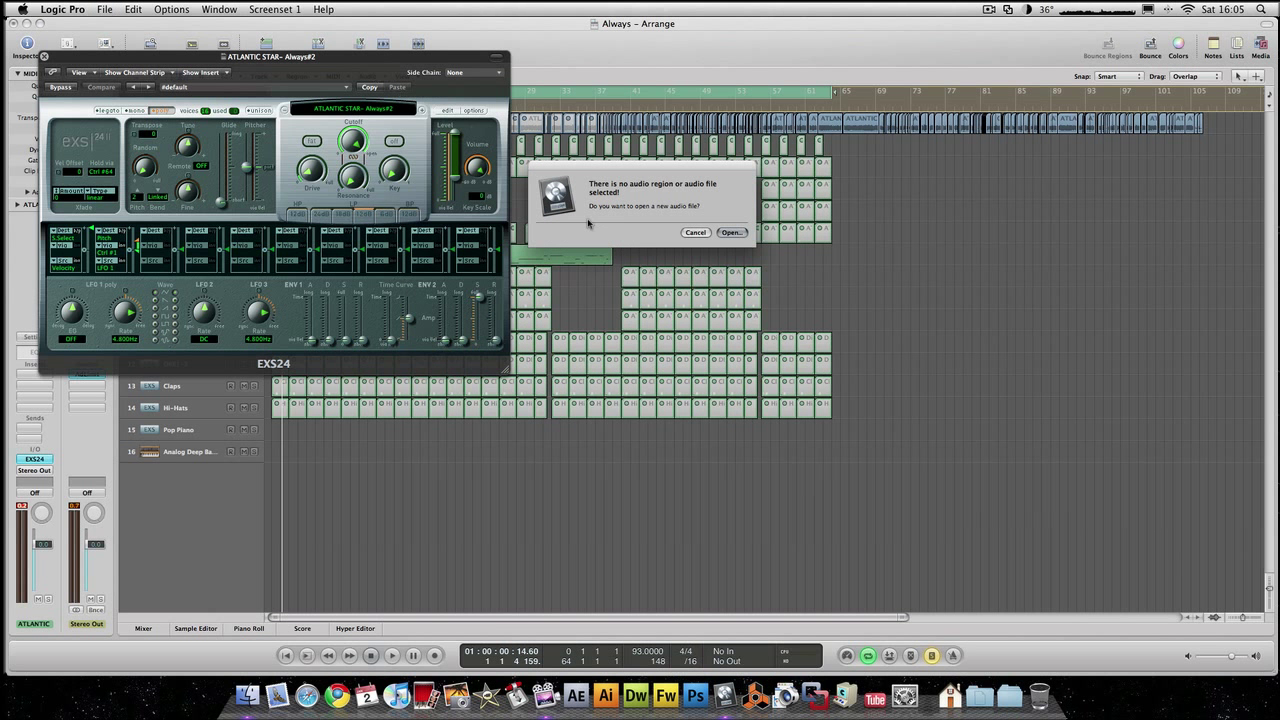
pyautogui.click(694, 233)
pyautogui.click(355, 57)
pyautogui.press('super+w')
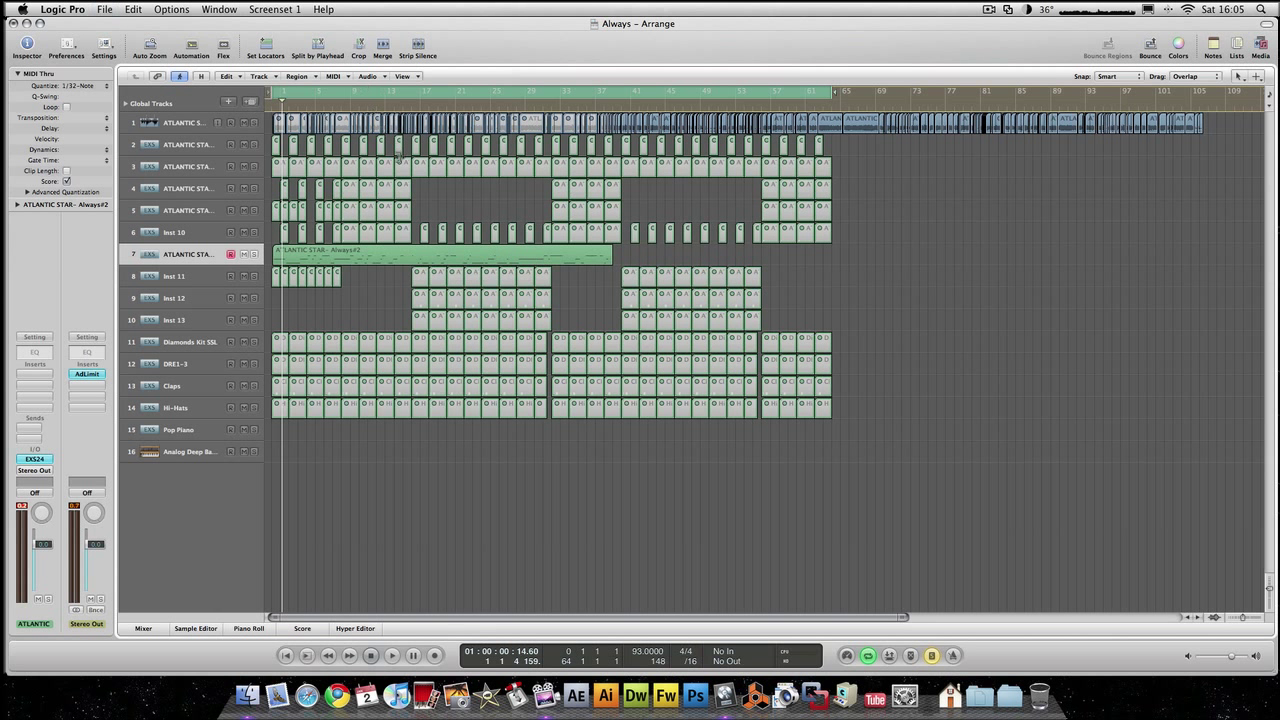
# Delete the chopped audio regions on track 1 and turn off Solo
pyautogui.moveTo(1215, 125); pyautogui.dragTo(607, 126)
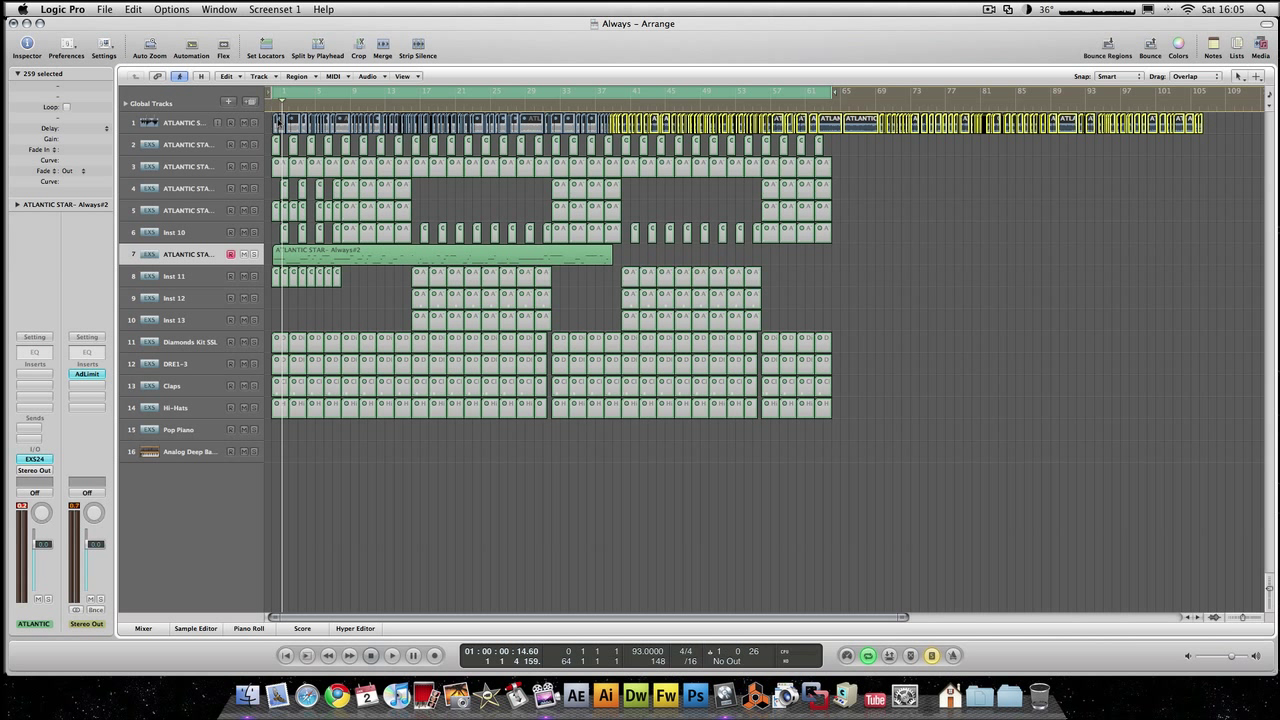
pyautogui.press('Delete')
pyautogui.click(184, 124)
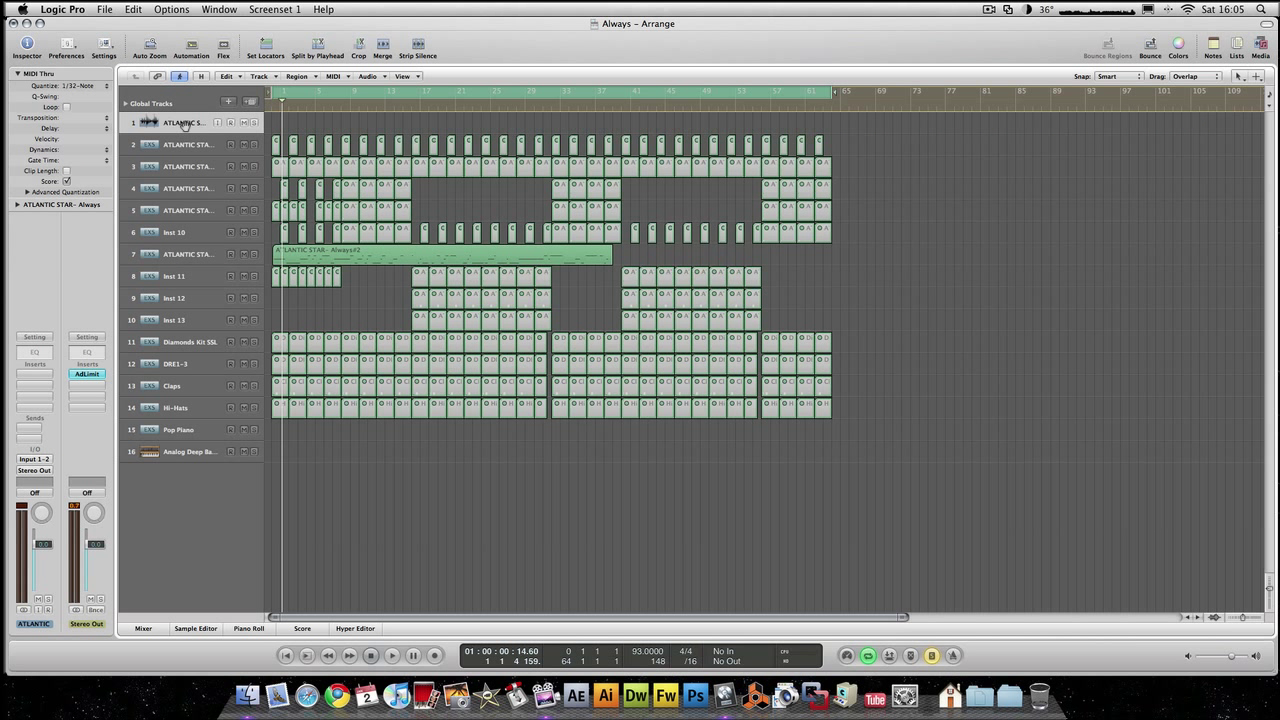
pyautogui.press('s')
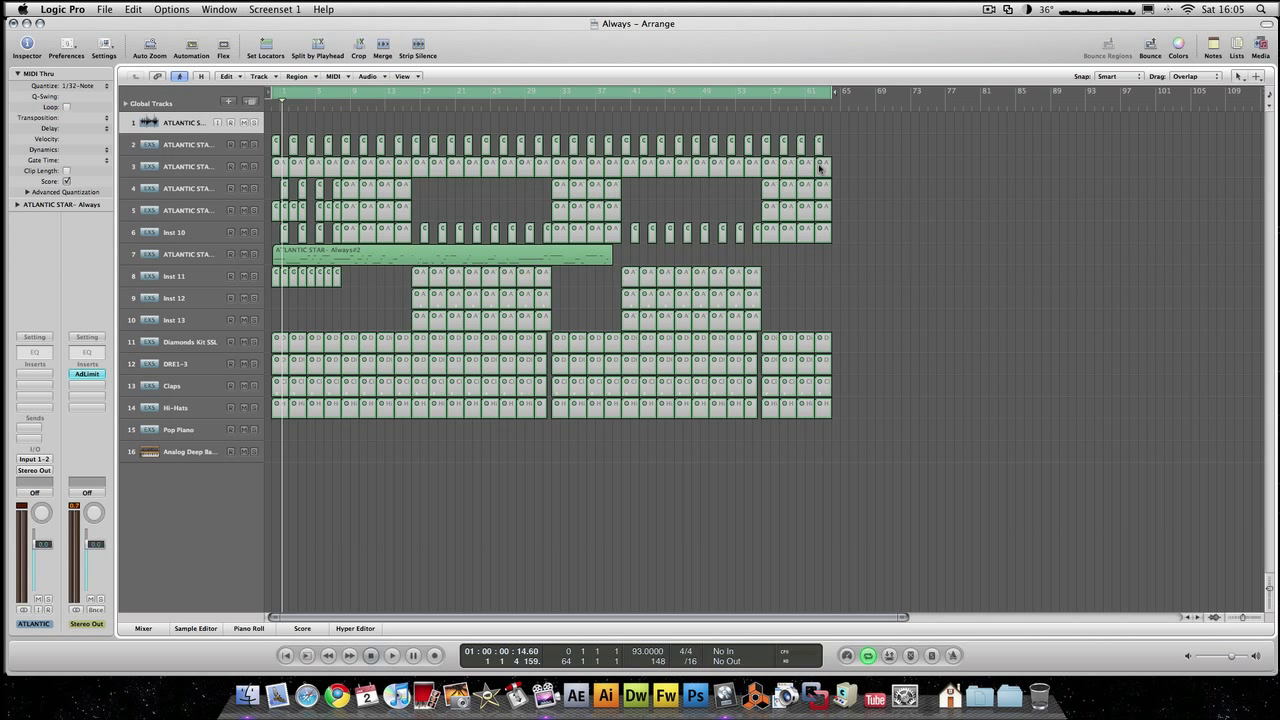
# Delete the long audio region on track 7 and remove the now-empty track
pyautogui.click(598, 260)
pyautogui.press('Delete')
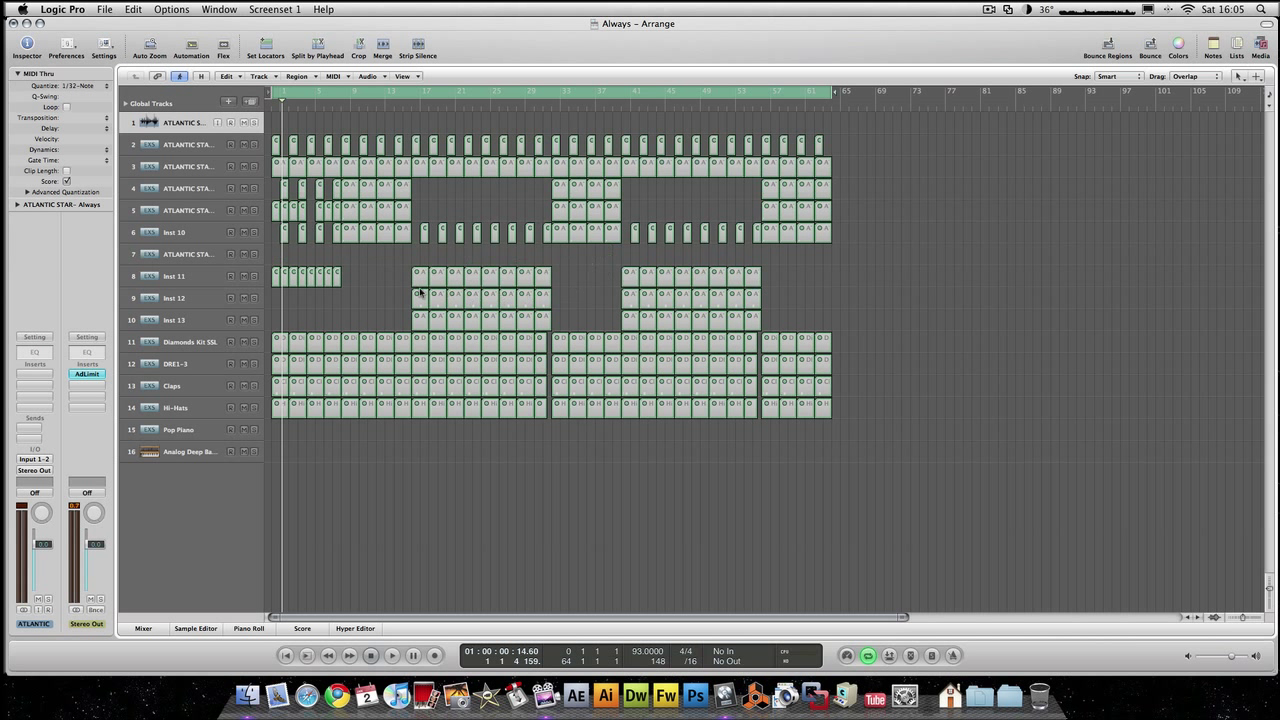
pyautogui.click(175, 254)
pyautogui.press('super+BackSpace')
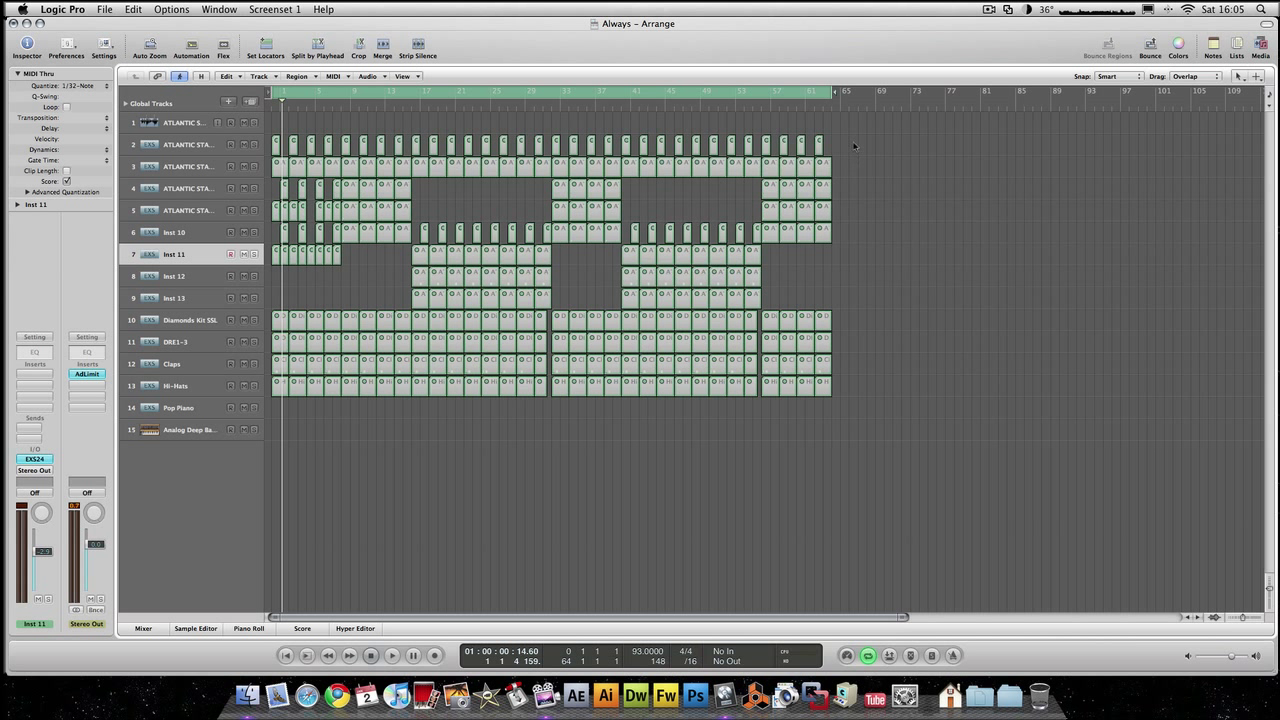
pyautogui.click(200, 150)
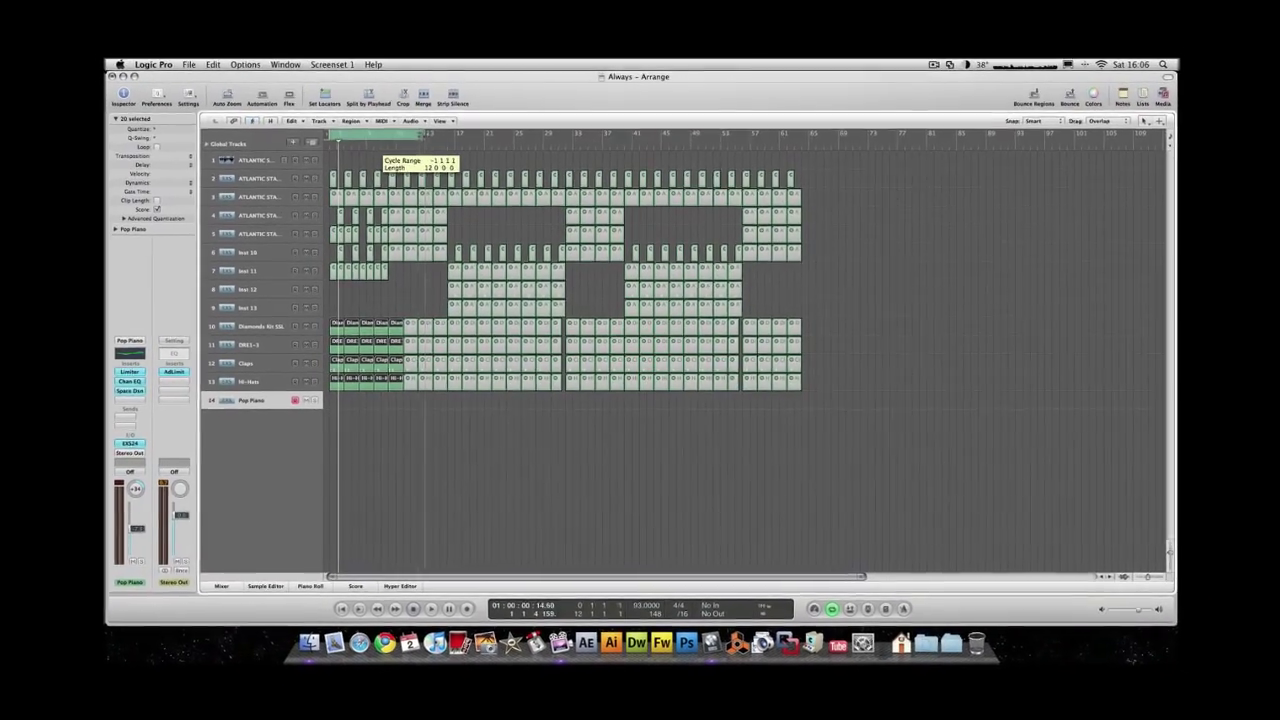
# Play back the arrangement with the drums muted, then stop
pyautogui.press('space')
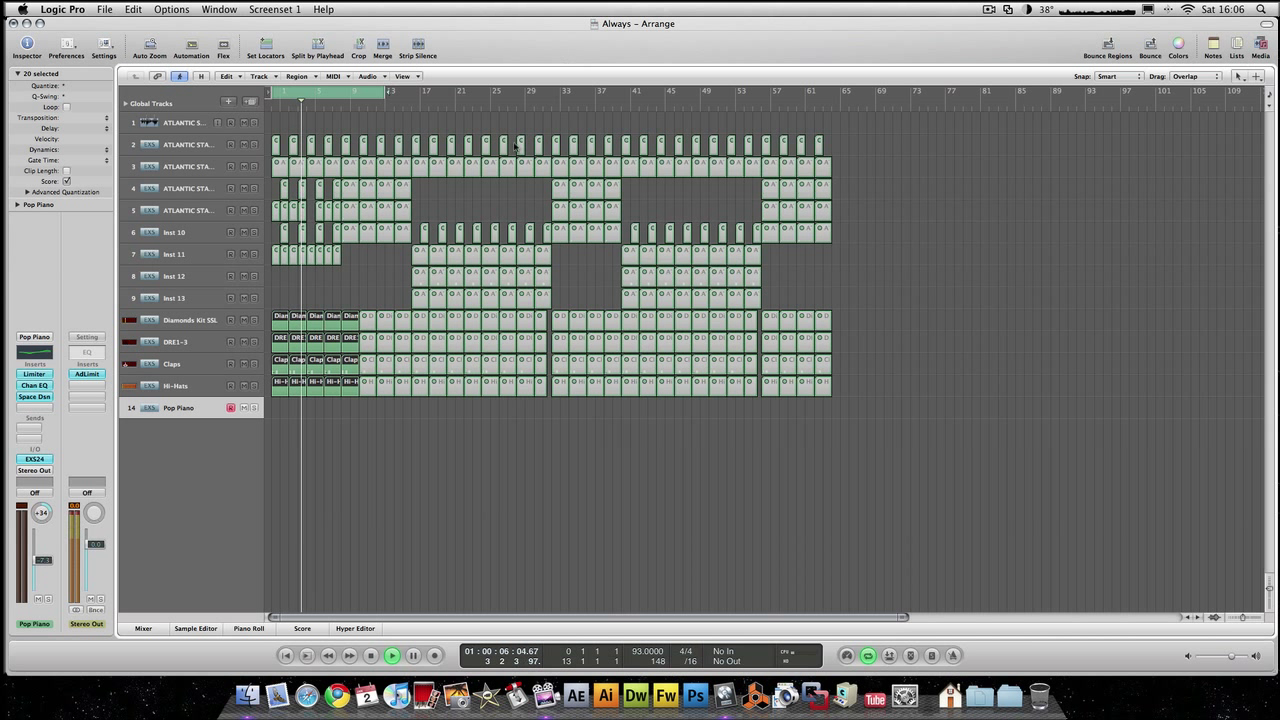
pyautogui.press('space')
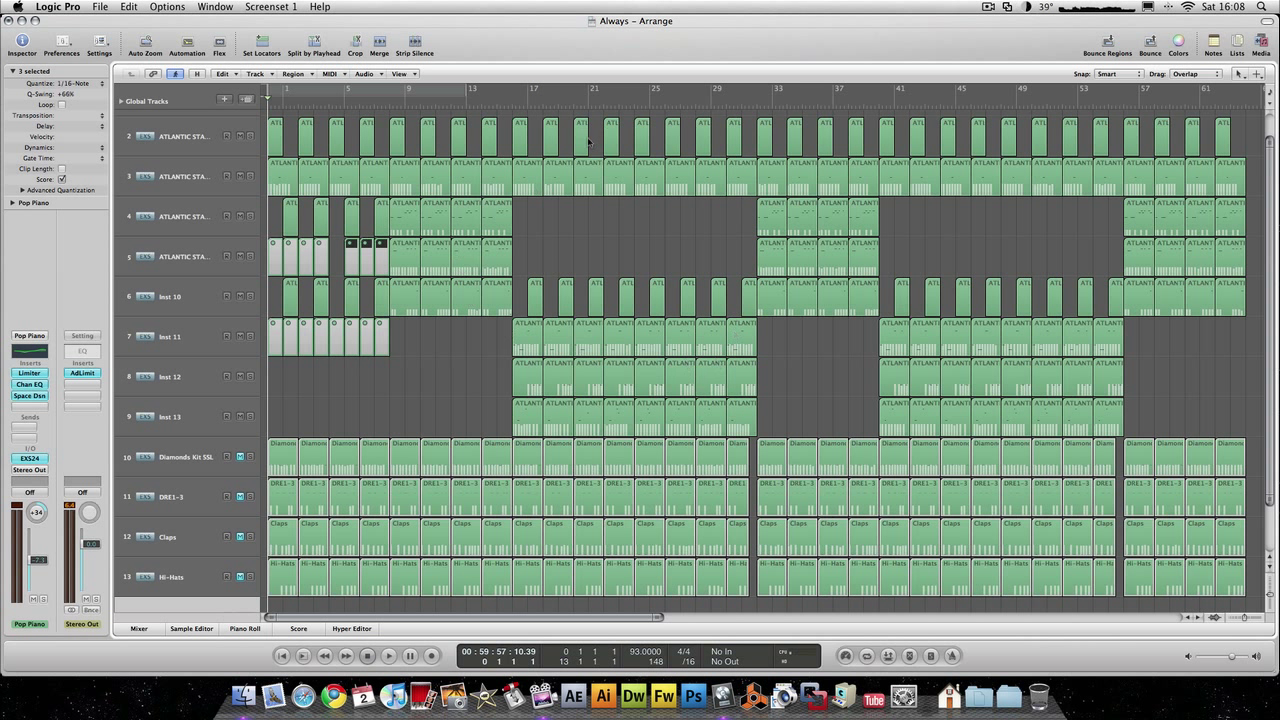
# Play the arrangement through with the volume raised, then stop and return to the start
pyautogui.press('space')
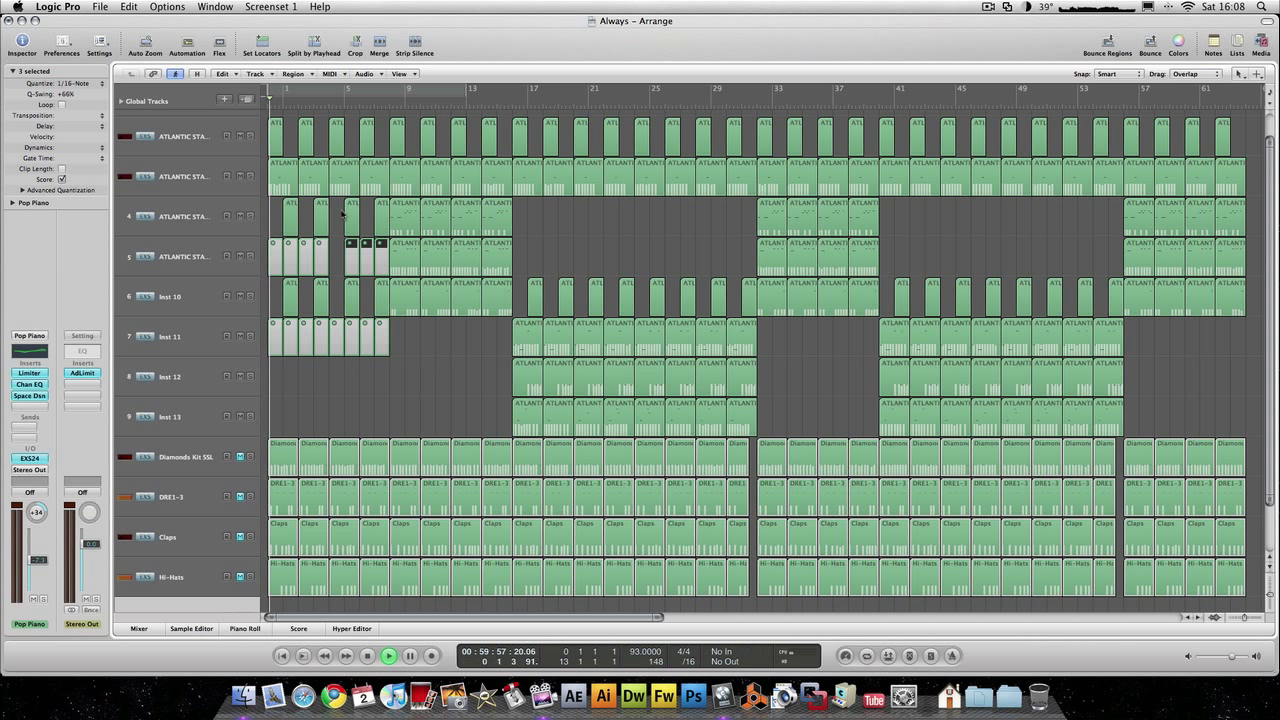
pyautogui.press('XF86AudioRaiseVolume')
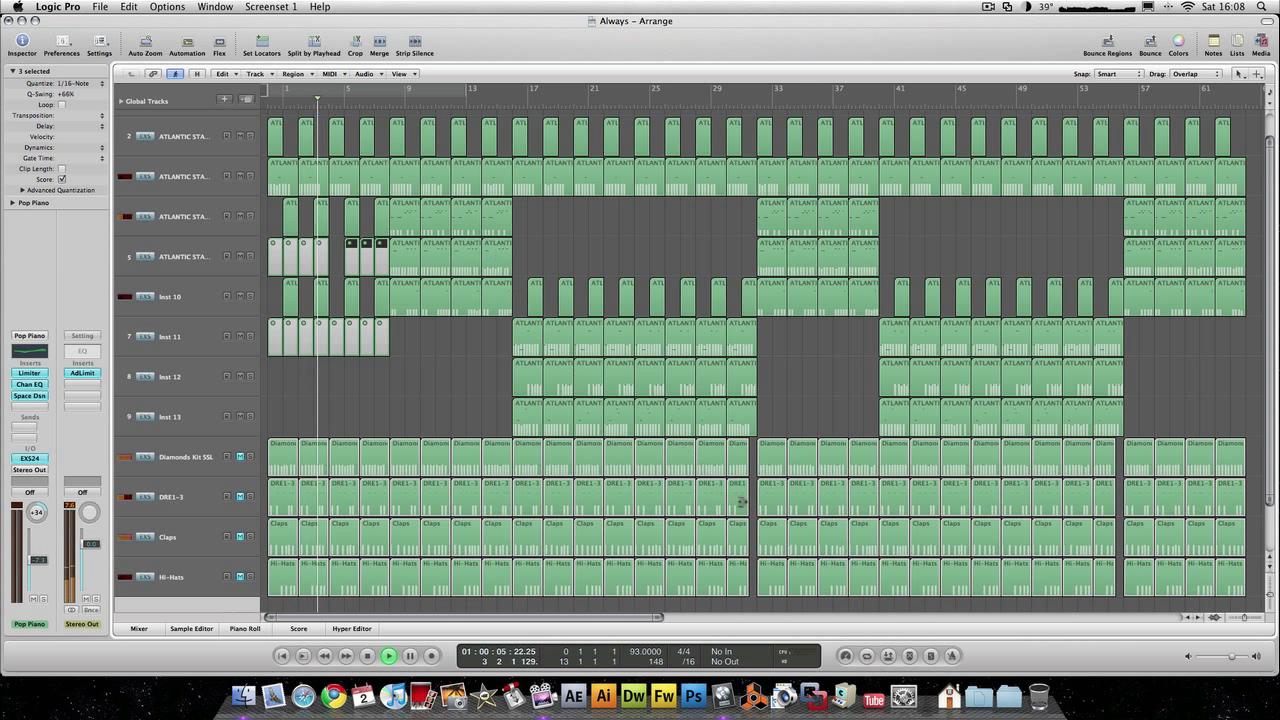
pyautogui.click(954, 657)
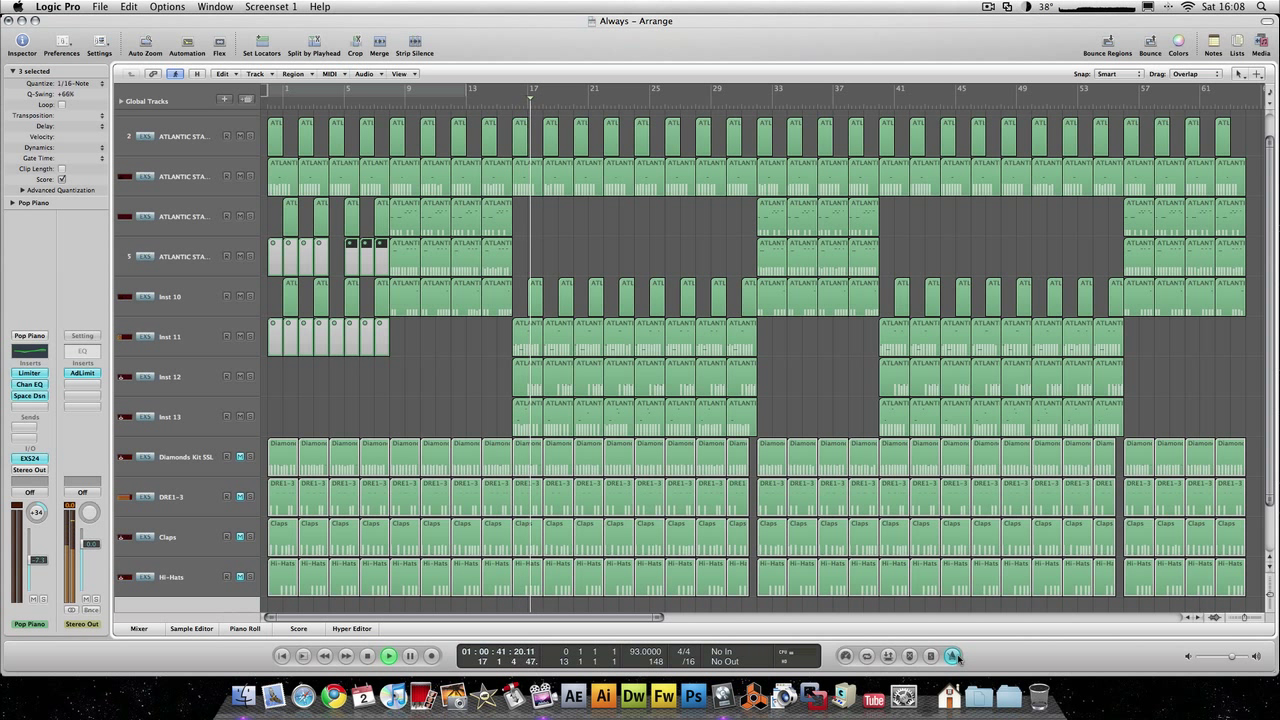
pyautogui.press('space')
pyautogui.press('Return')
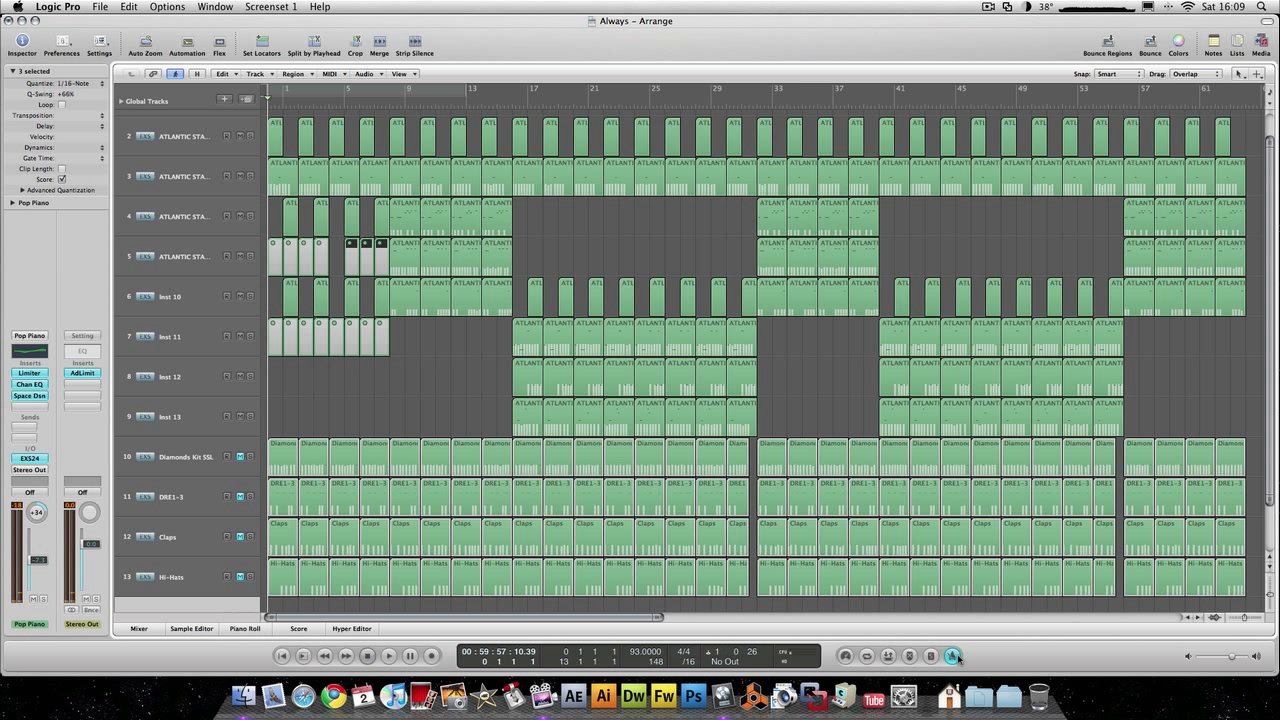
# Unmute the Diamonds Kit SSL, DRE1-3, Claps and Hi-Hats drum tracks
pyautogui.click(213, 395)
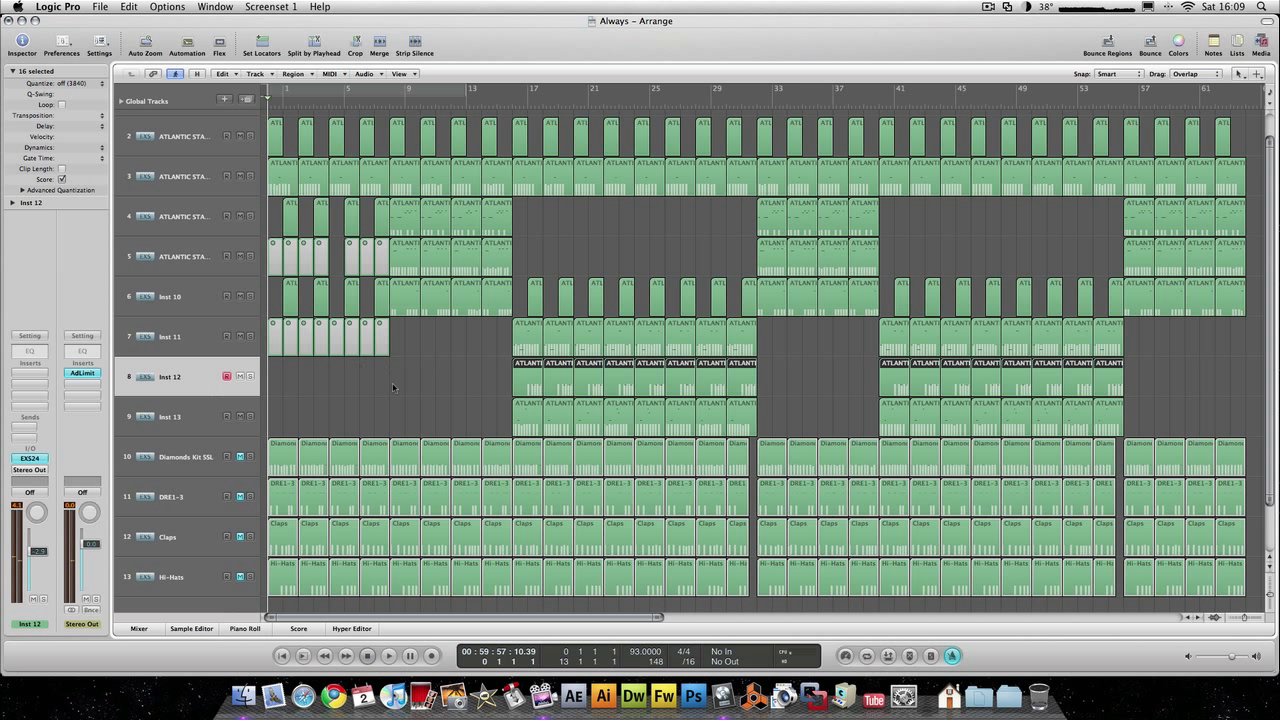
pyautogui.click(239, 458)
pyautogui.click(239, 497)
pyautogui.click(240, 537)
pyautogui.click(240, 577)
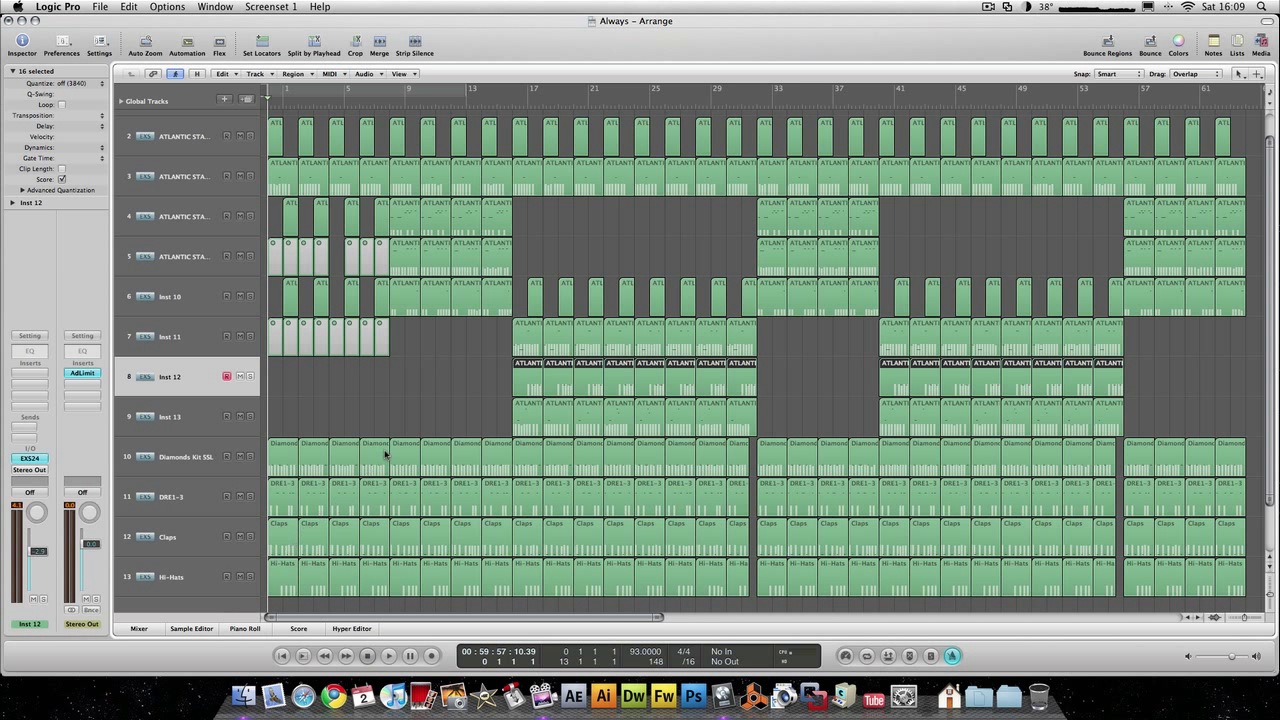
pyautogui.click(425, 410)
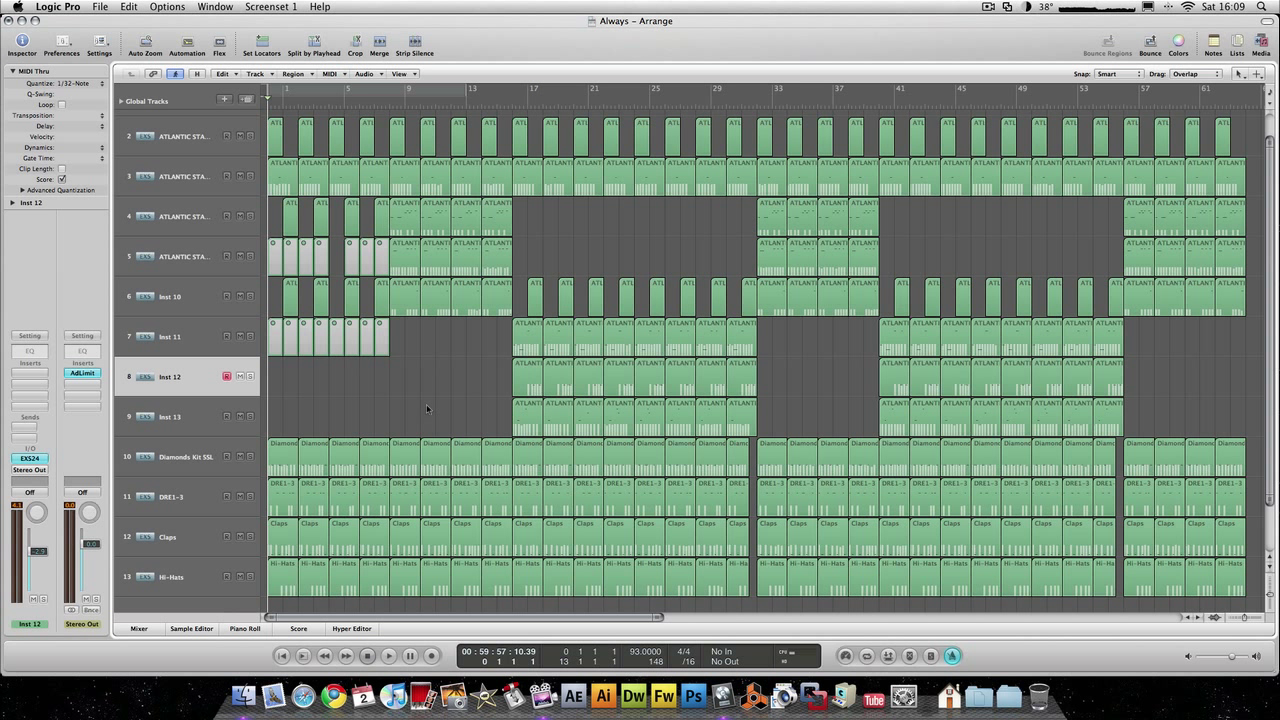